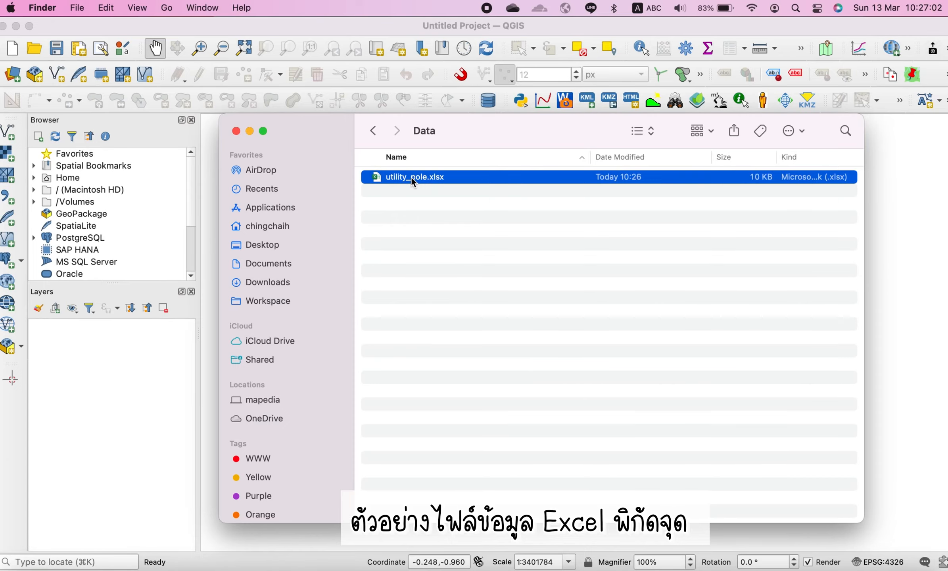
- Open the utility_pole.xlsx workbook in Excel and go through the Thai column headers in row 1
double_click(411, 176)
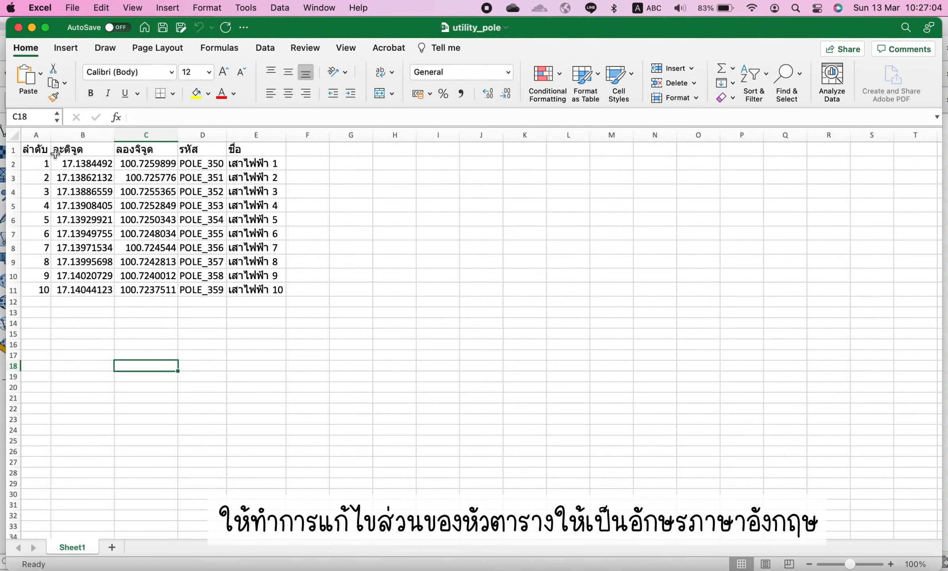
click(43, 153)
click(69, 151)
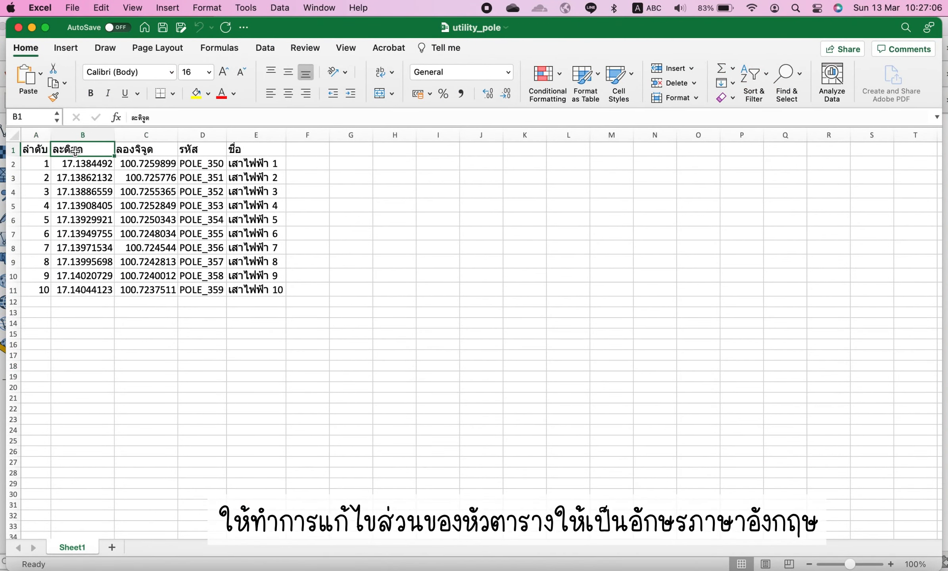
click(134, 151)
click(195, 151)
click(258, 152)
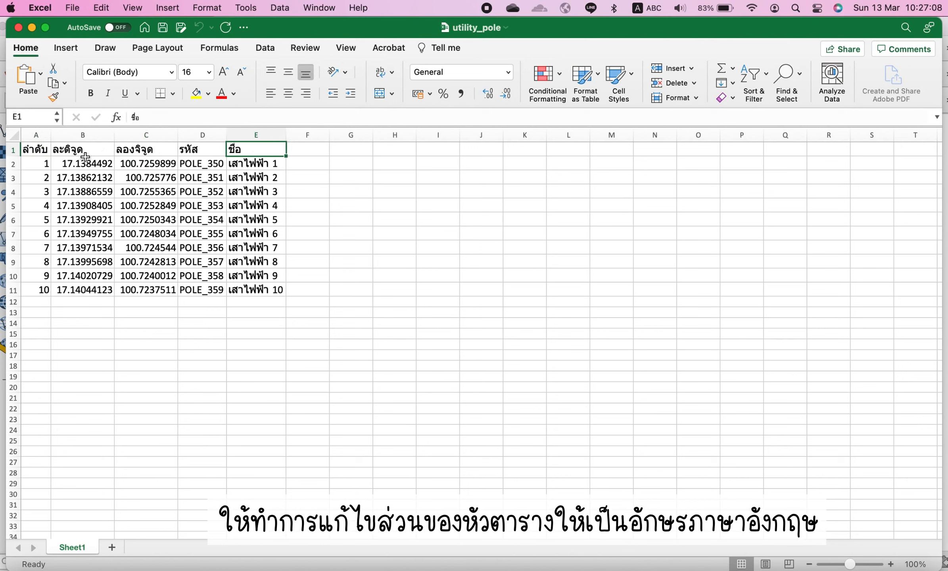
- Replace the headers in cells A1, B1 and C1 with gid, lat and lng
click(41, 150)
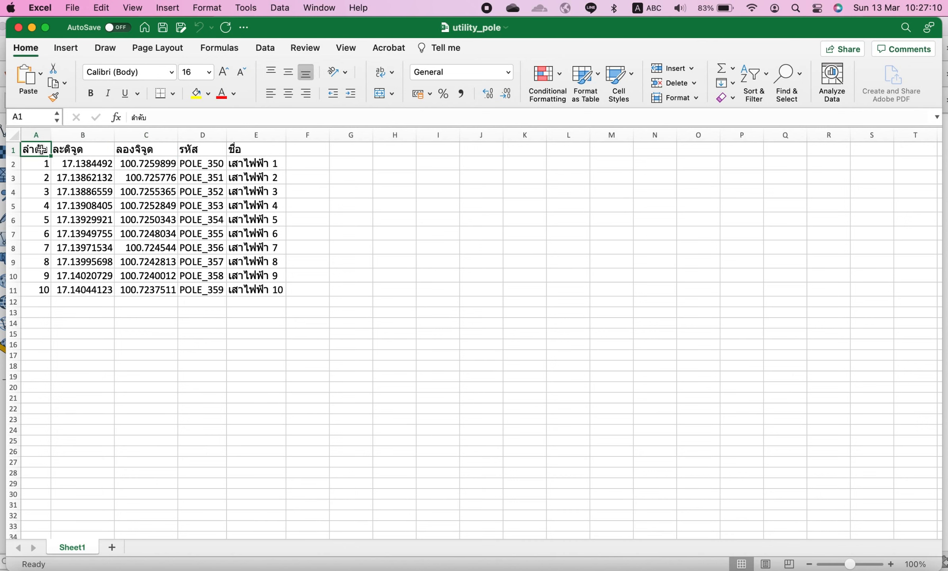
text(gid)
key(Tab)
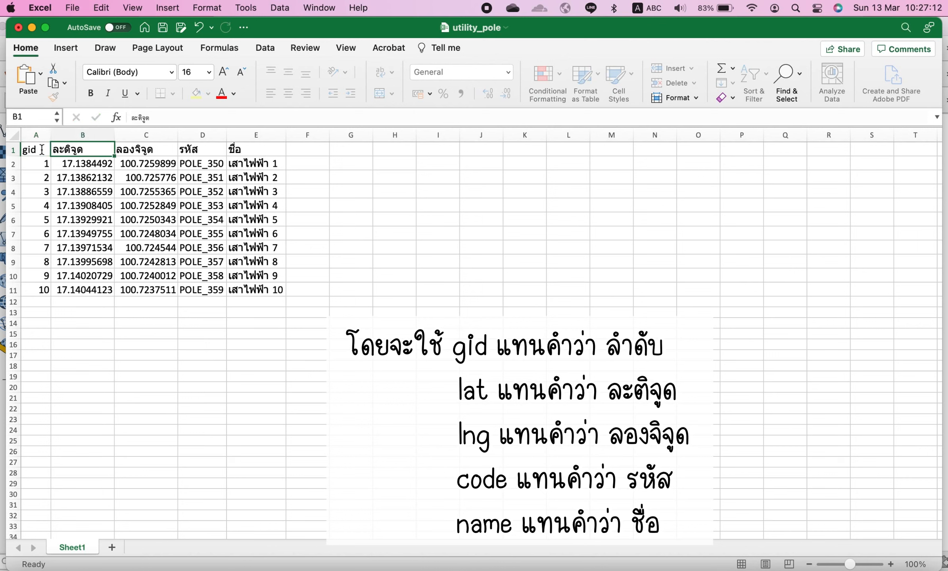
text(lat)
key(Tab)
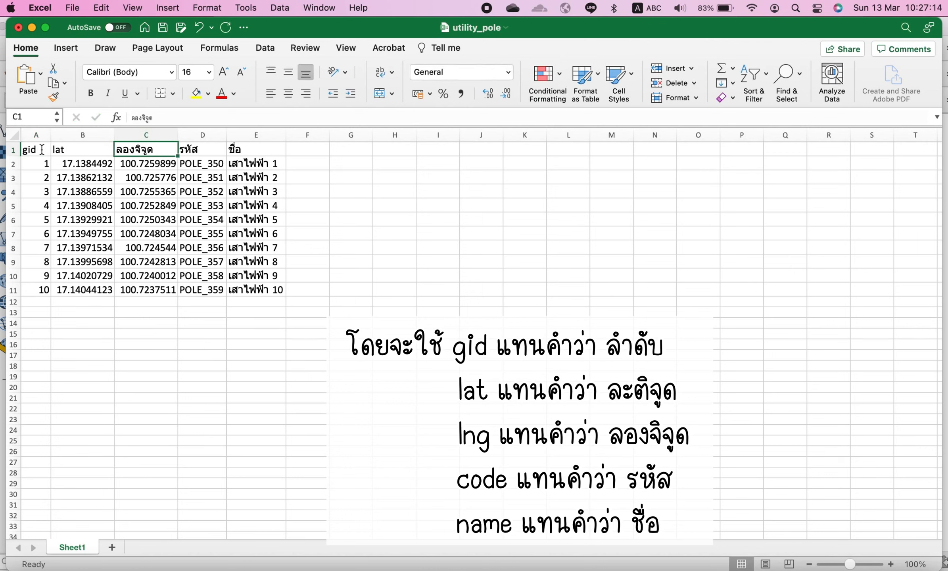
text(lon)
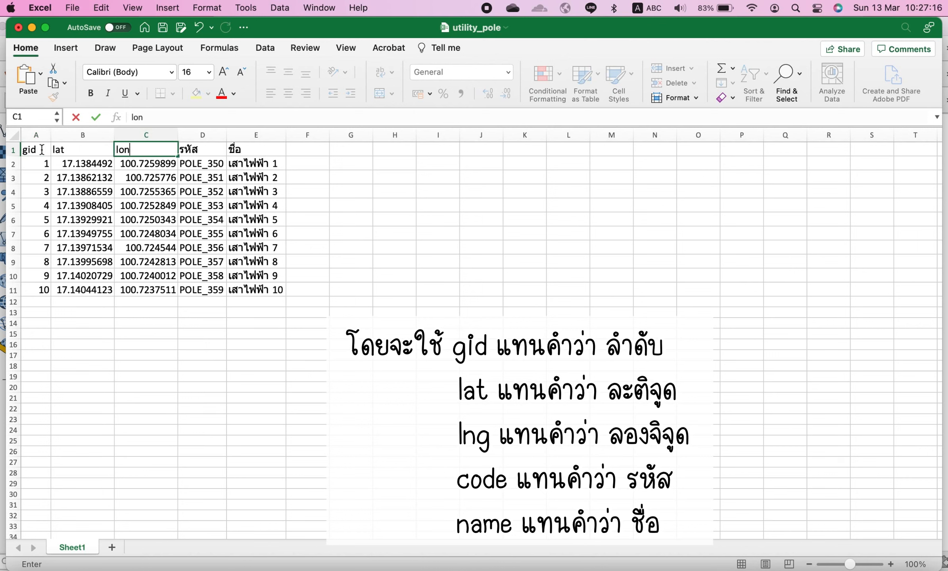
key(BackSpace)
key(BackSpace)
text(ng)
key(Tab)
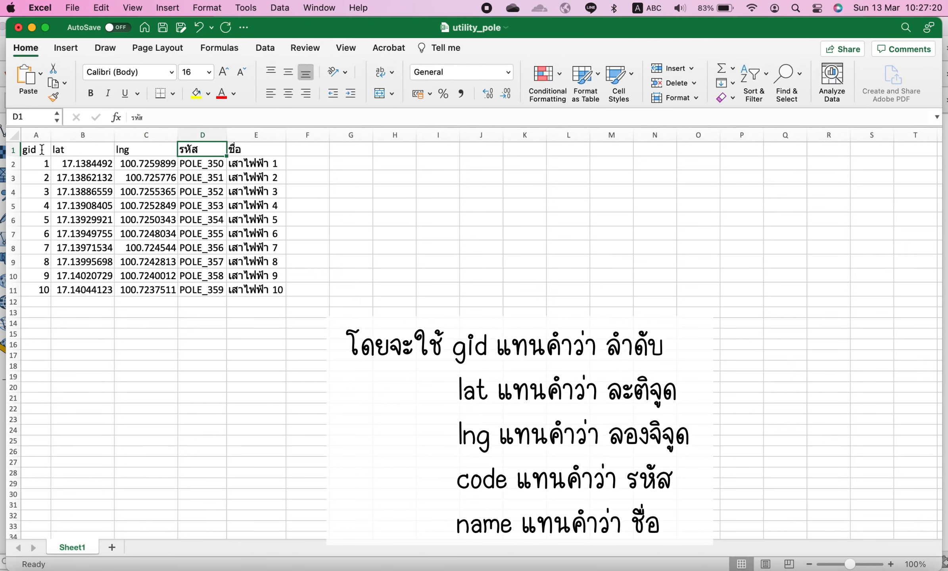
- Replace the headers in cells D1 and E1 with code and name
text(code)
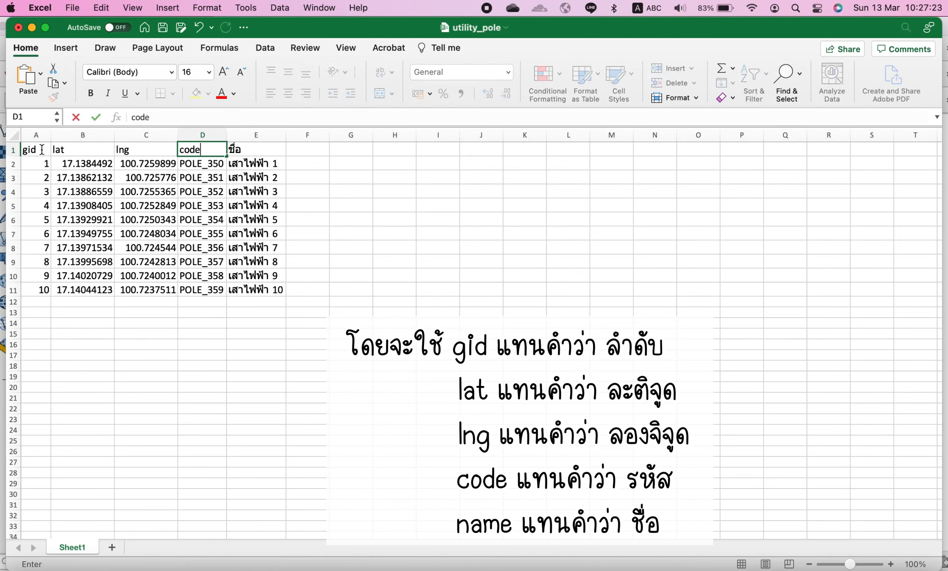
key(Tab)
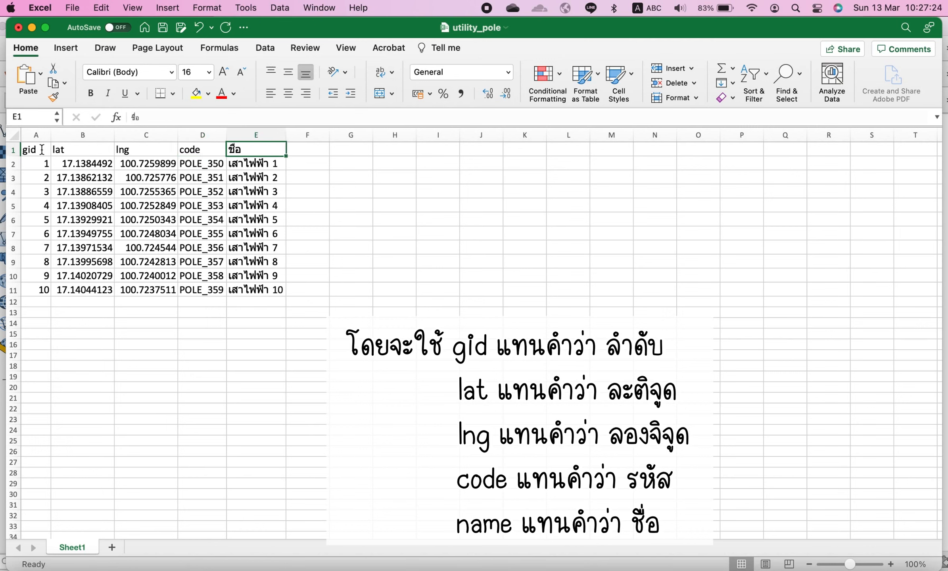
text(name)
key(Return)
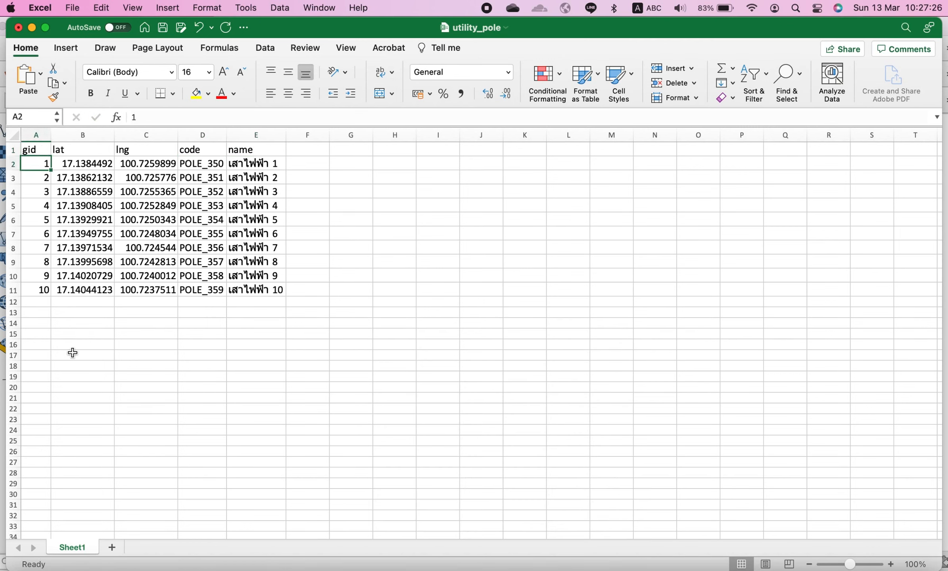
click(96, 365)
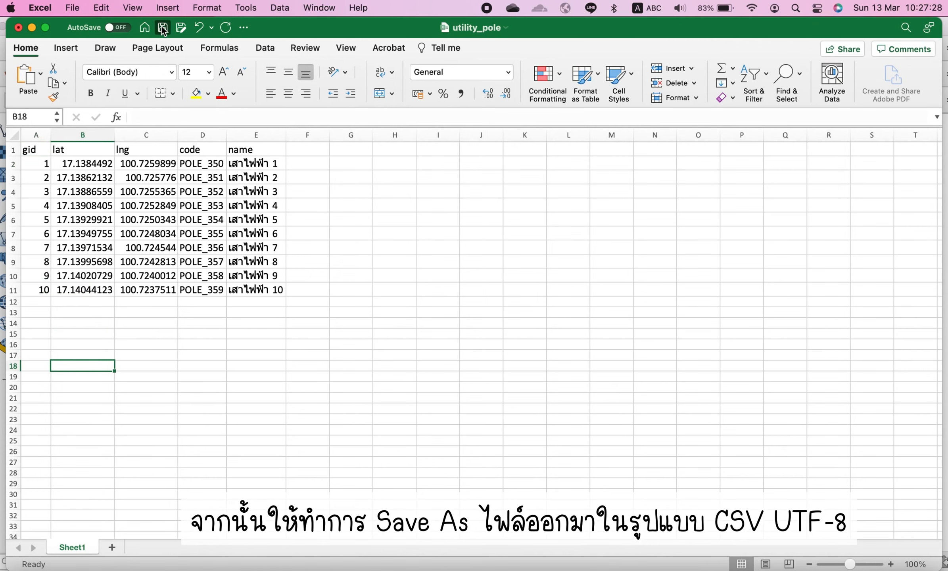
- Save a copy of the sheet as utility_pole in CSV UTF-8 (Comma delimited) format in the Mac's local Data folder
click(74, 9)
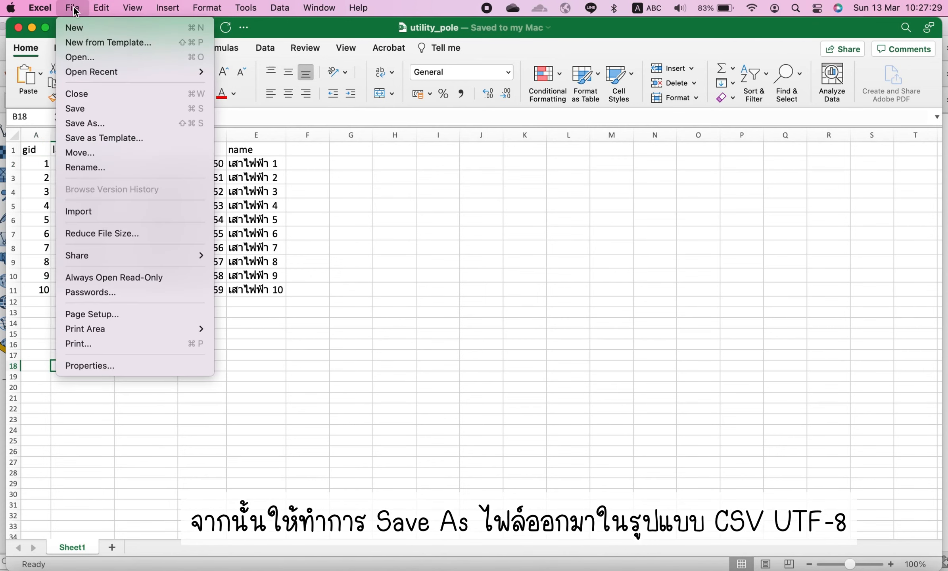
click(88, 122)
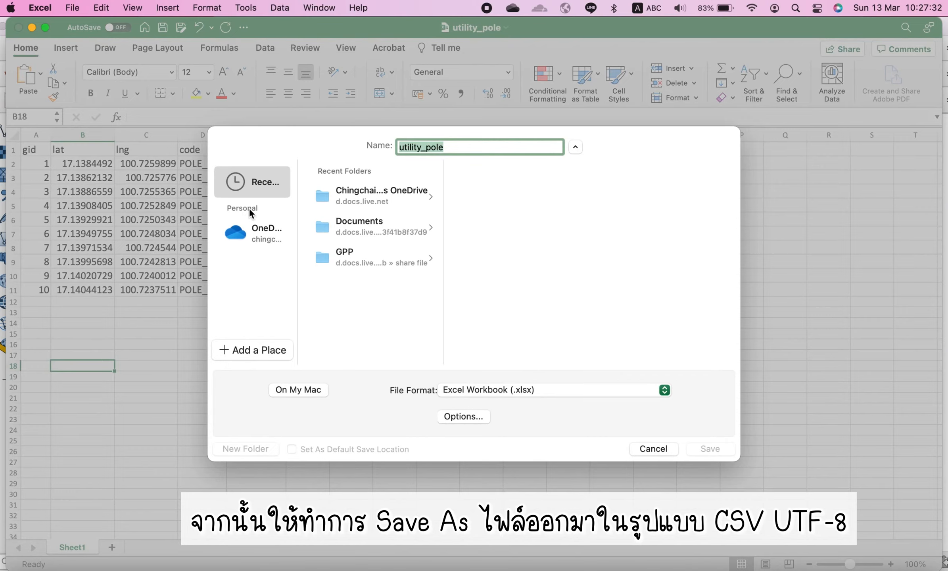
click(298, 390)
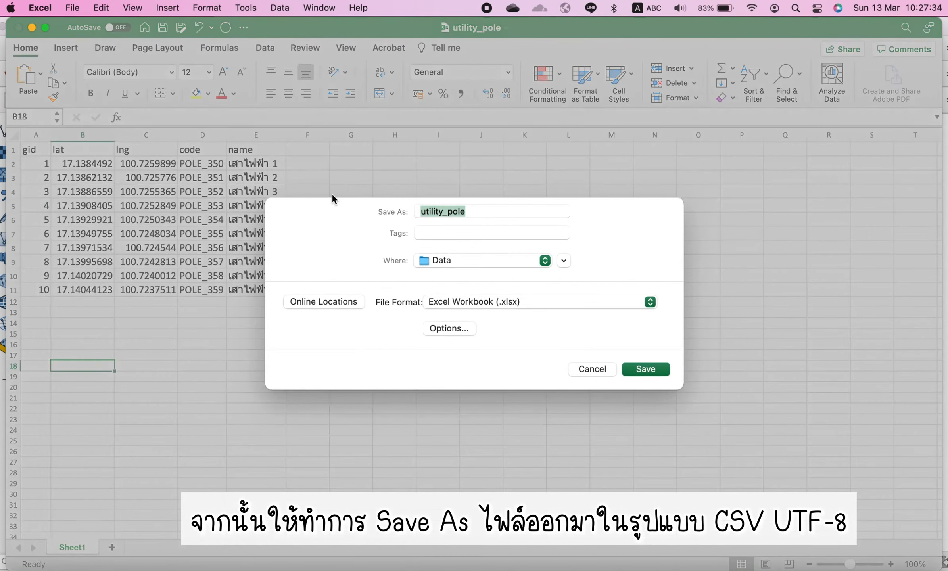
click(450, 262)
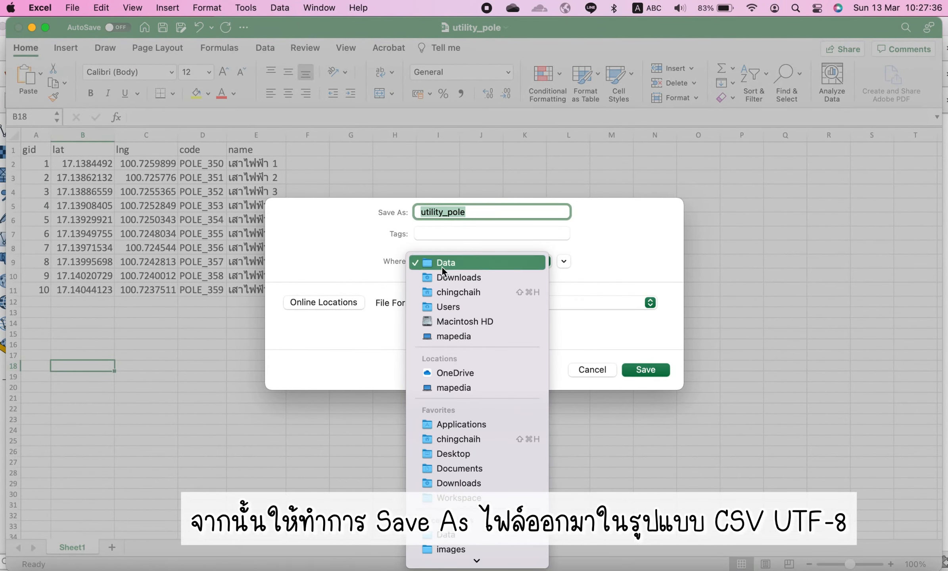
click(442, 268)
click(473, 303)
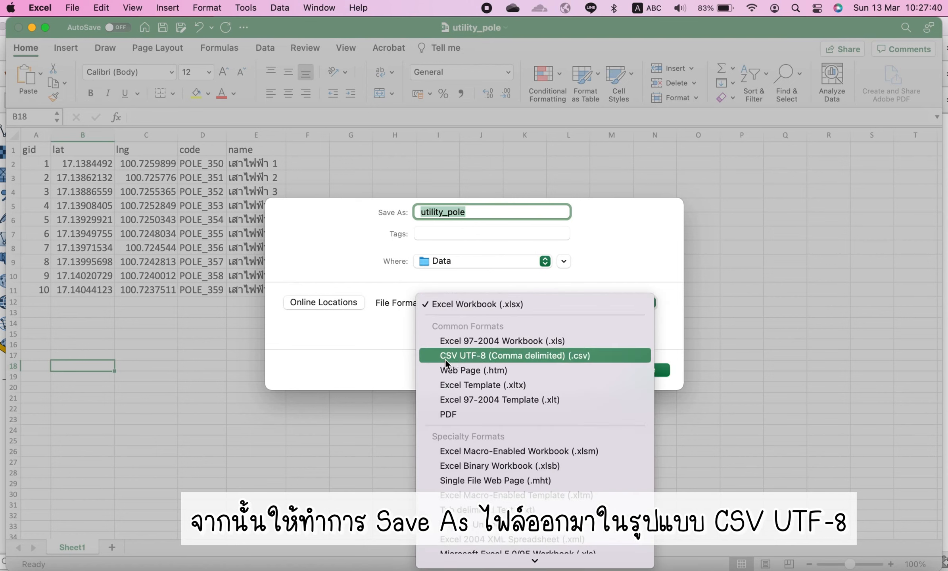
click(509, 358)
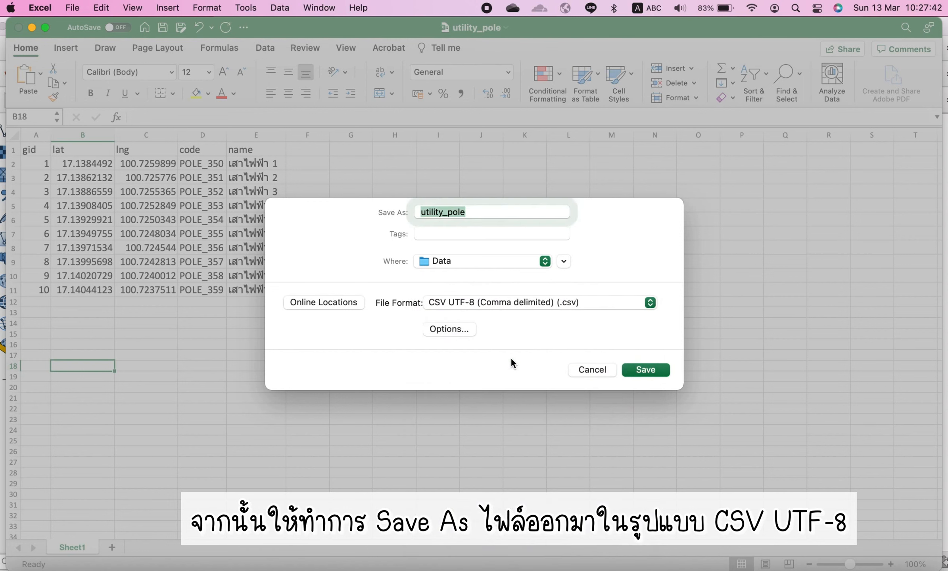
click(646, 373)
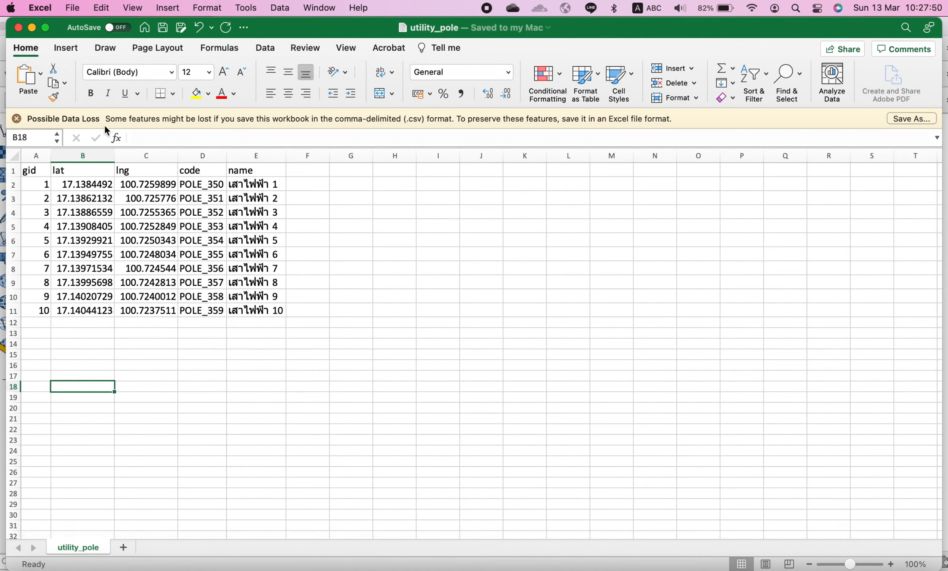
- Close the workbook and check the exported utility_pole.csv in the Data folder
click(18, 29)
click(424, 269)
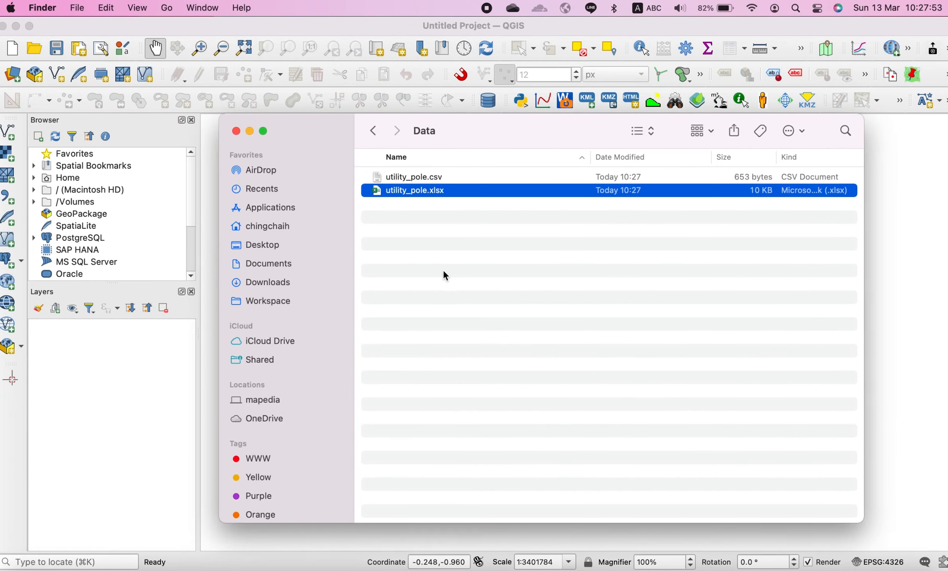
click(437, 182)
click(438, 241)
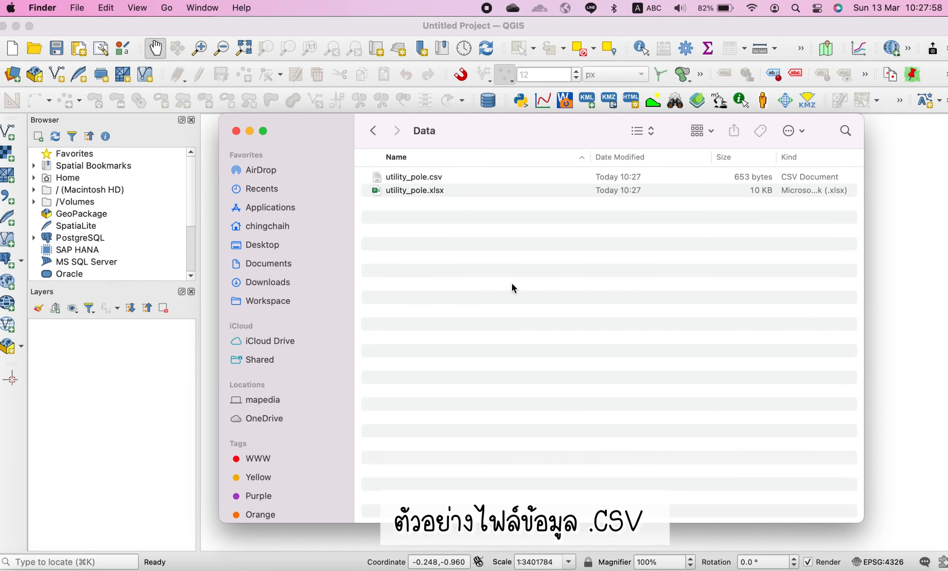
- Switch to QGIS and open the Data Source Manager on its Delimited Text source
click(118, 404)
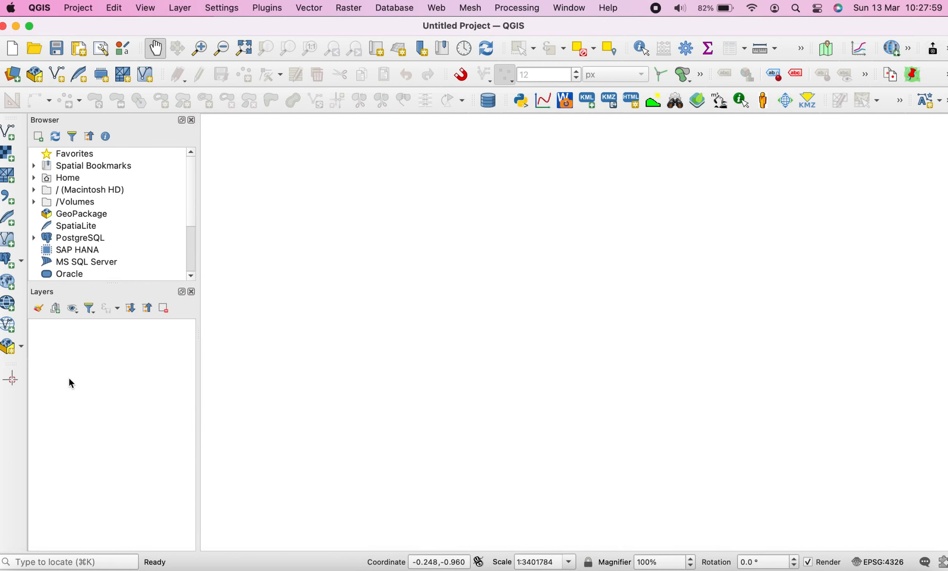
click(181, 8)
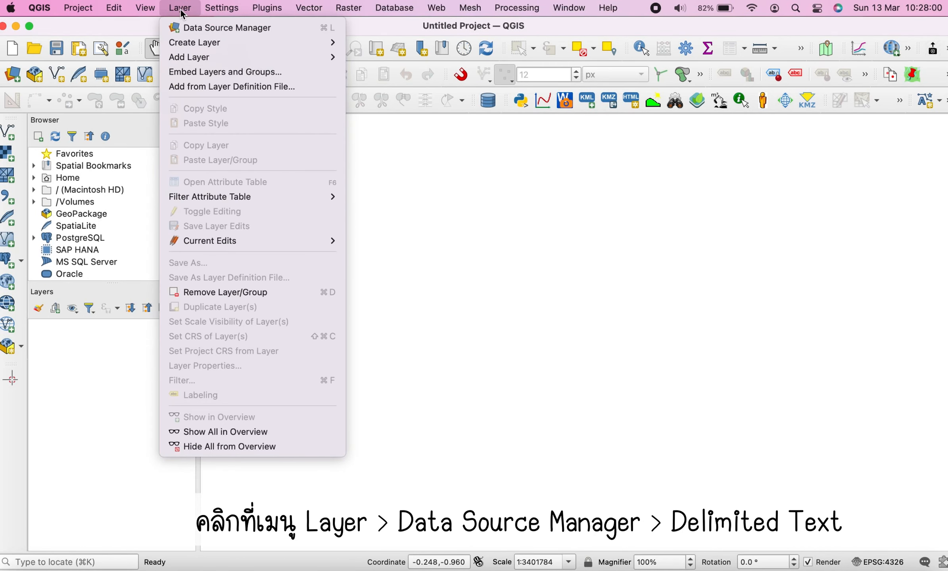
click(214, 29)
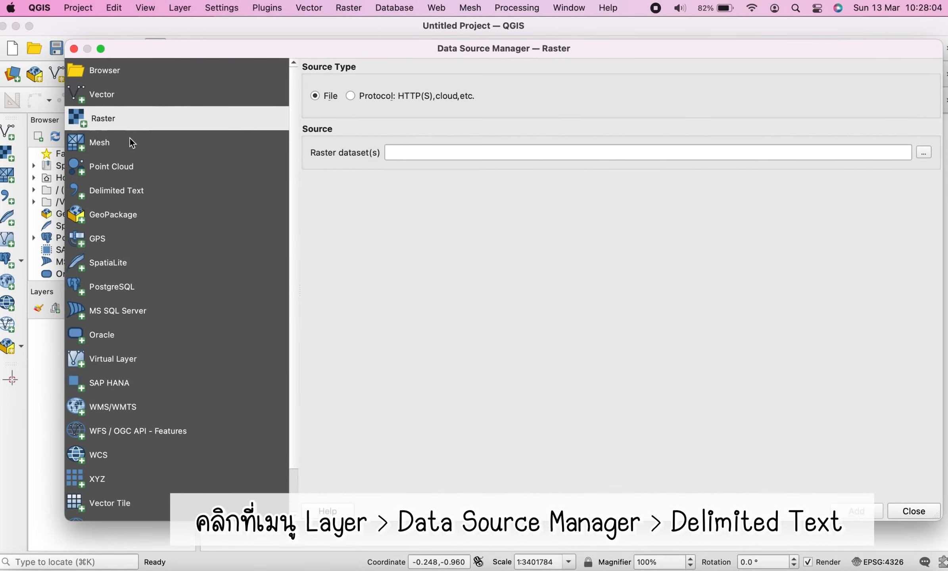
click(128, 198)
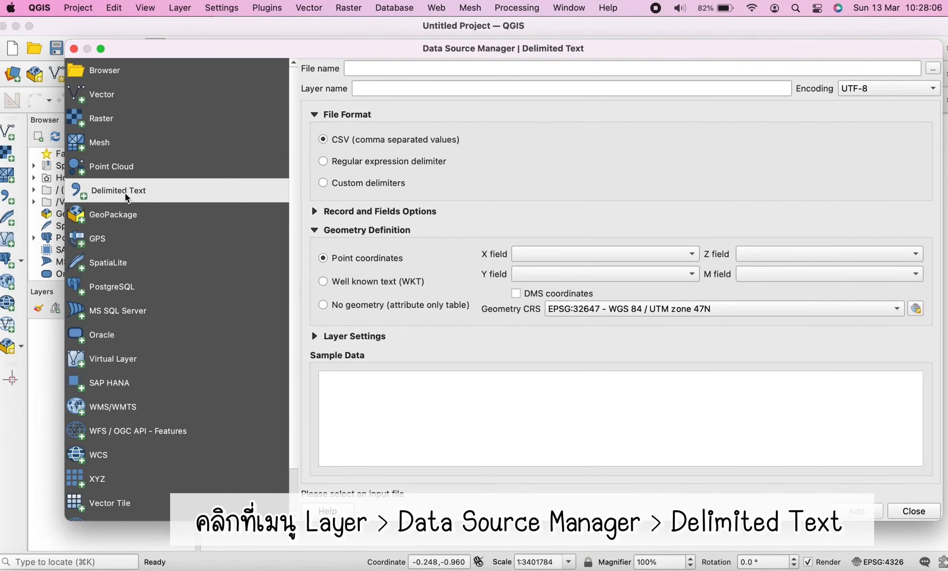
- Choose utility_pole.csv from the Data folder as the input file and check its record and fields options
click(932, 69)
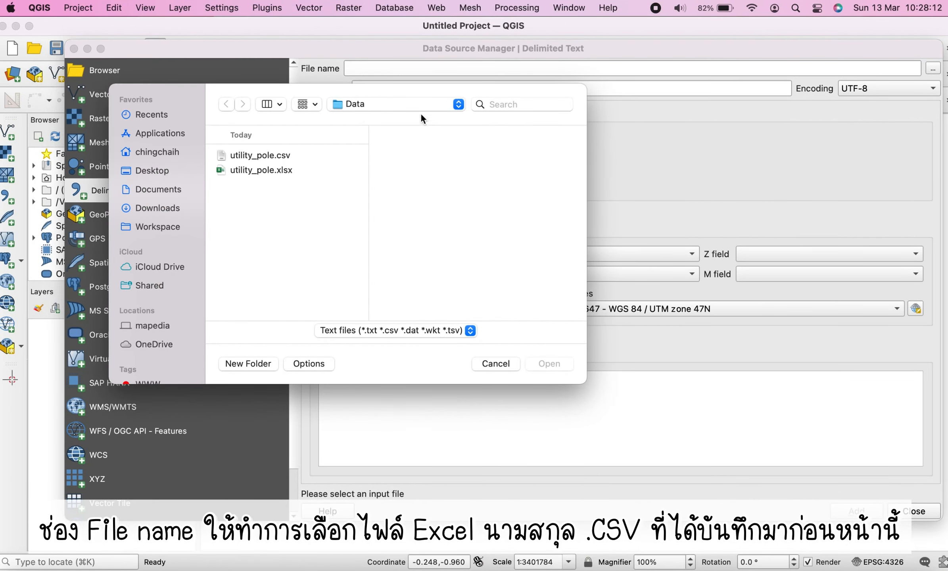
drag(364, 91, 453, 89)
click(366, 154)
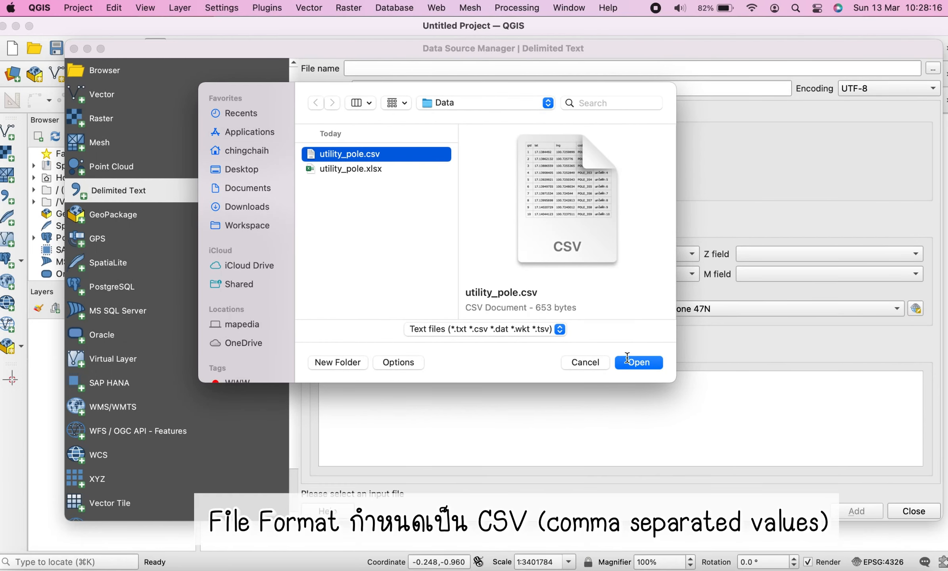
click(634, 361)
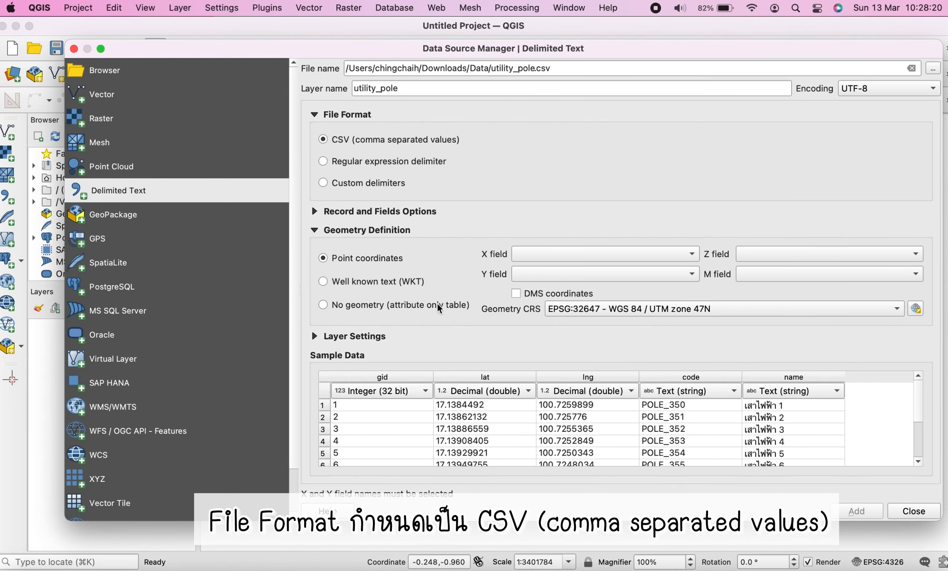
click(405, 214)
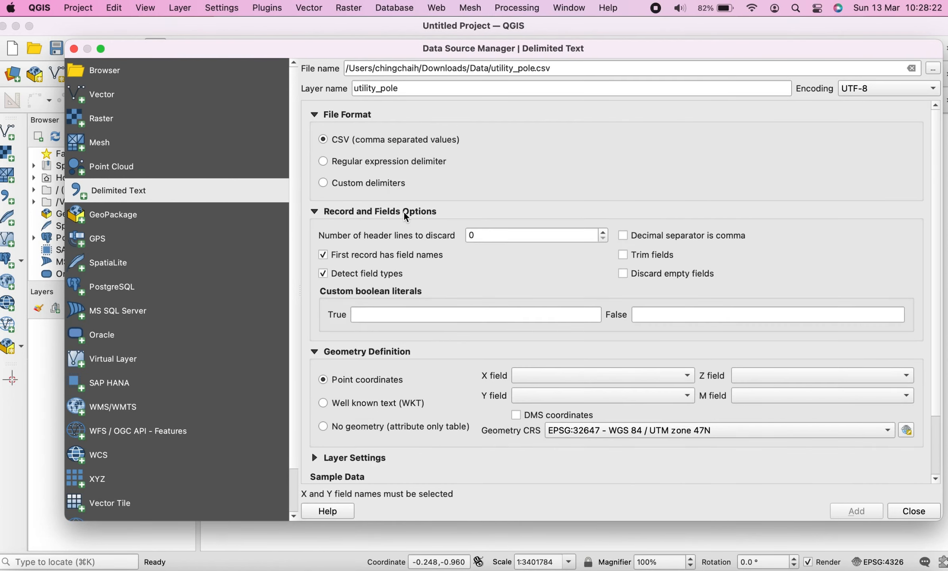
click(405, 216)
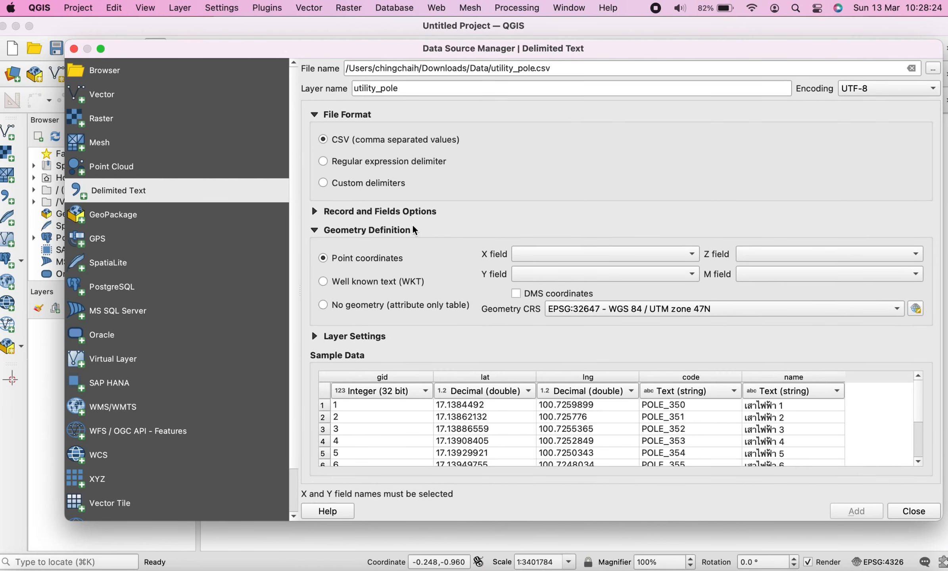
- Define the point geometry with lng as X field, lat as Y field and Project CRS: EPSG:4326 - WGS 84 as geometry CRS
click(605, 259)
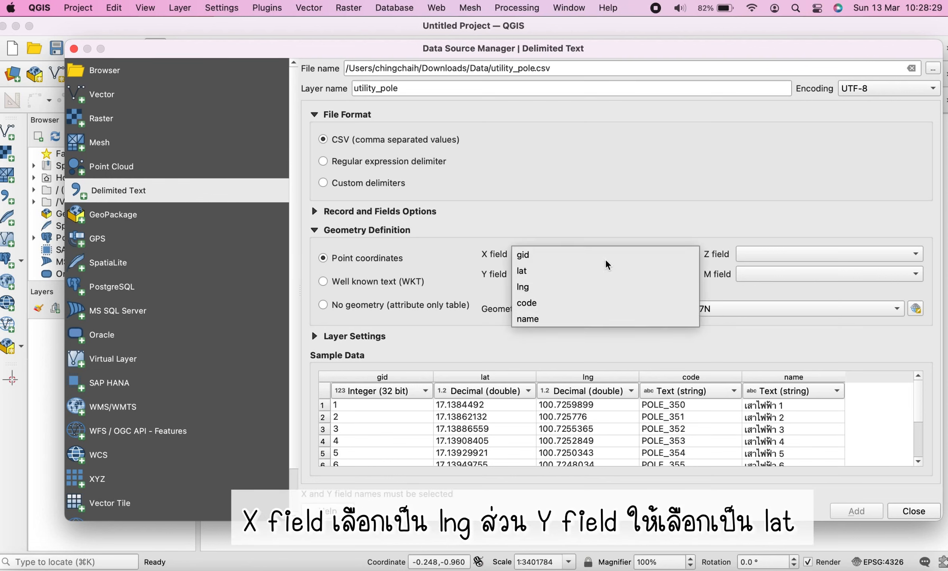
click(576, 287)
click(579, 275)
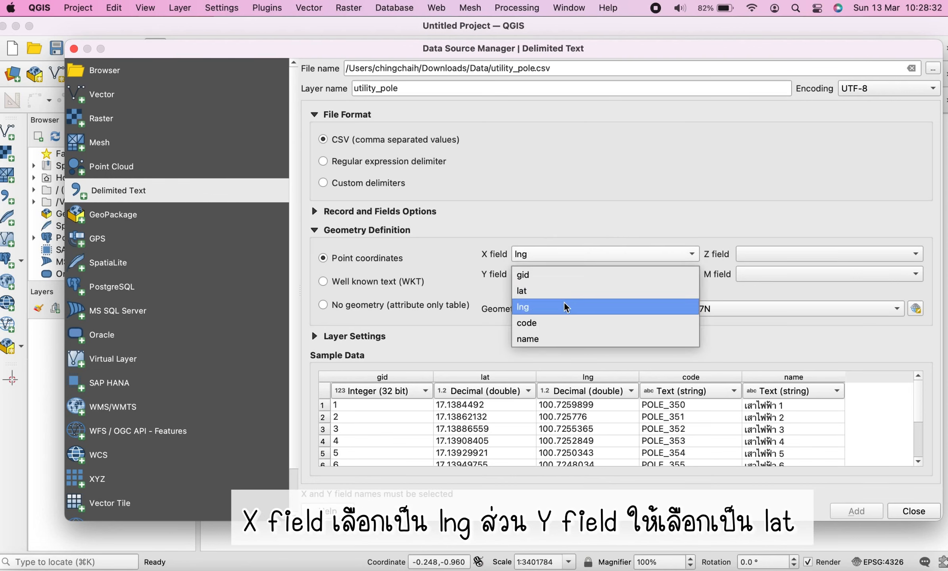
click(560, 291)
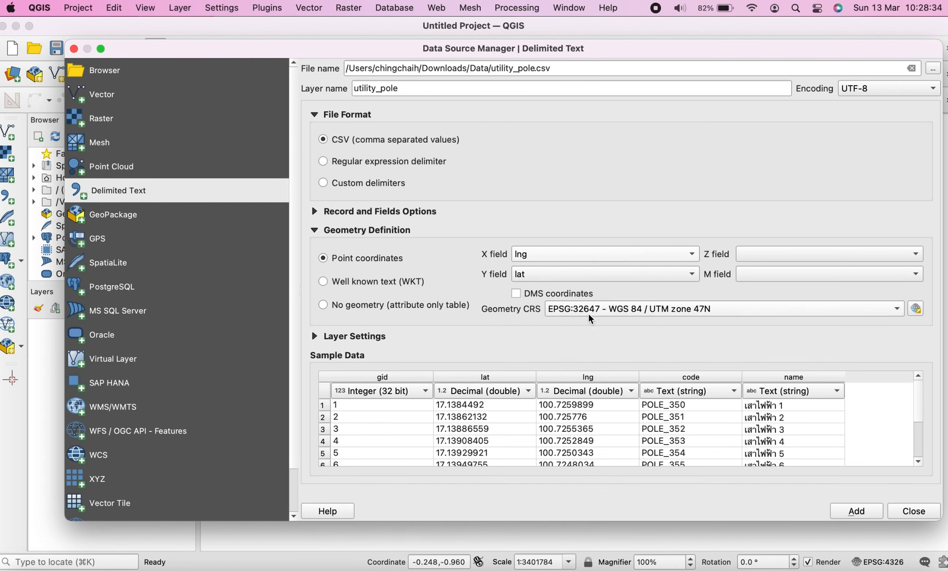
click(605, 309)
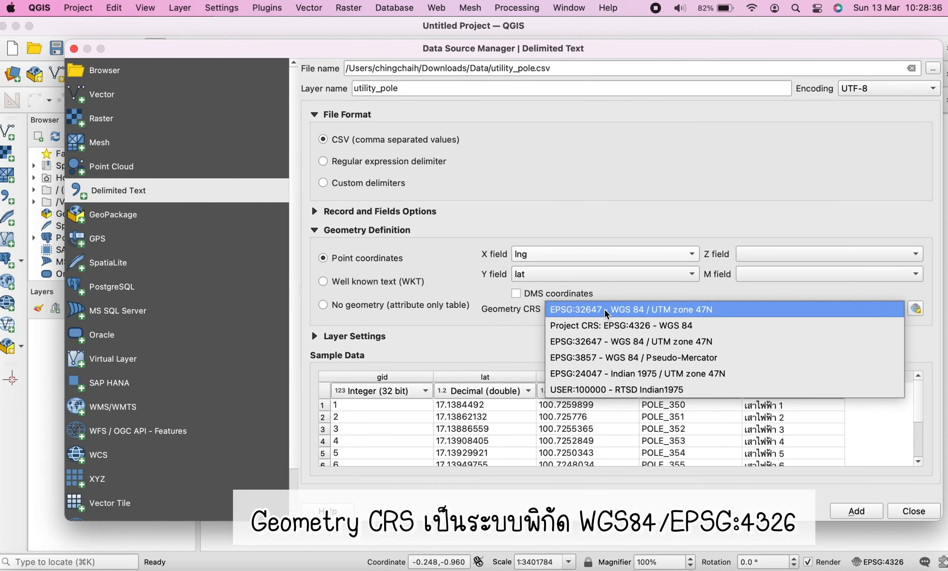
click(603, 329)
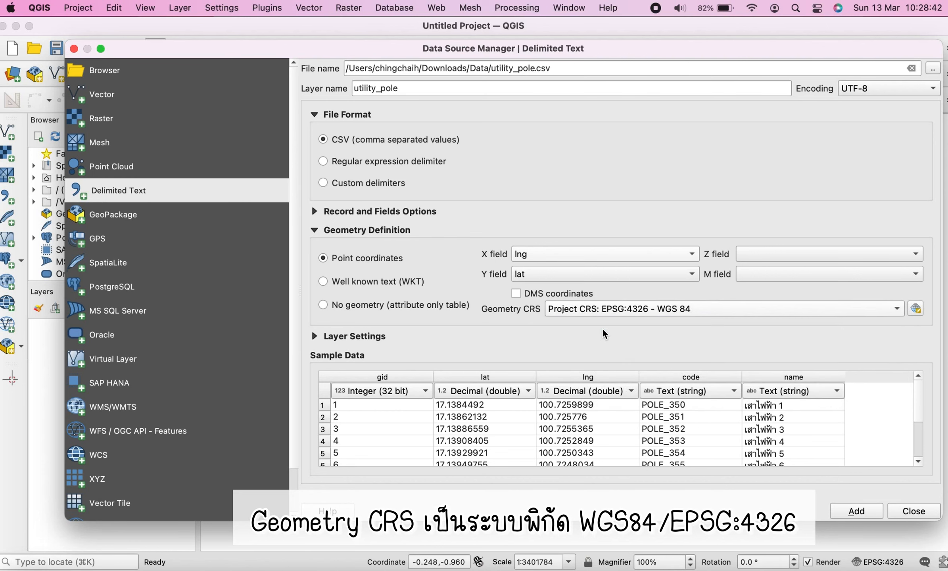
- Find coordinate system 4326 in the CRS selector and assign EPSG:4326 - WGS 84 as the geometry CRS
click(915, 309)
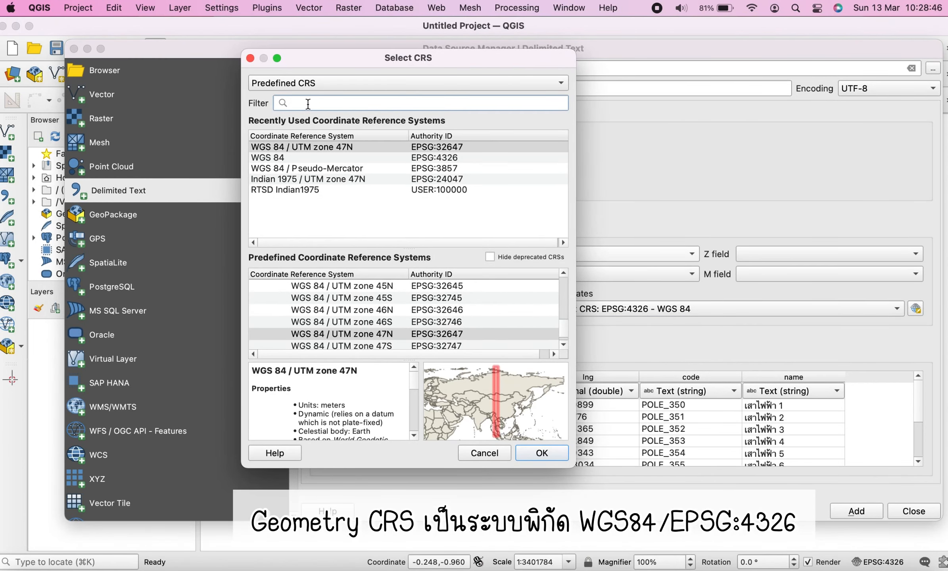
text(4326)
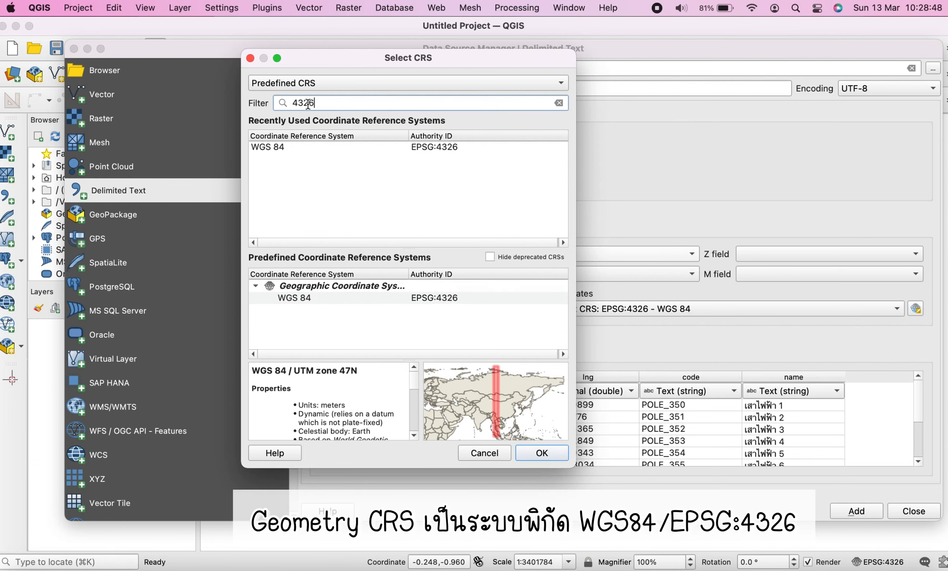
click(450, 297)
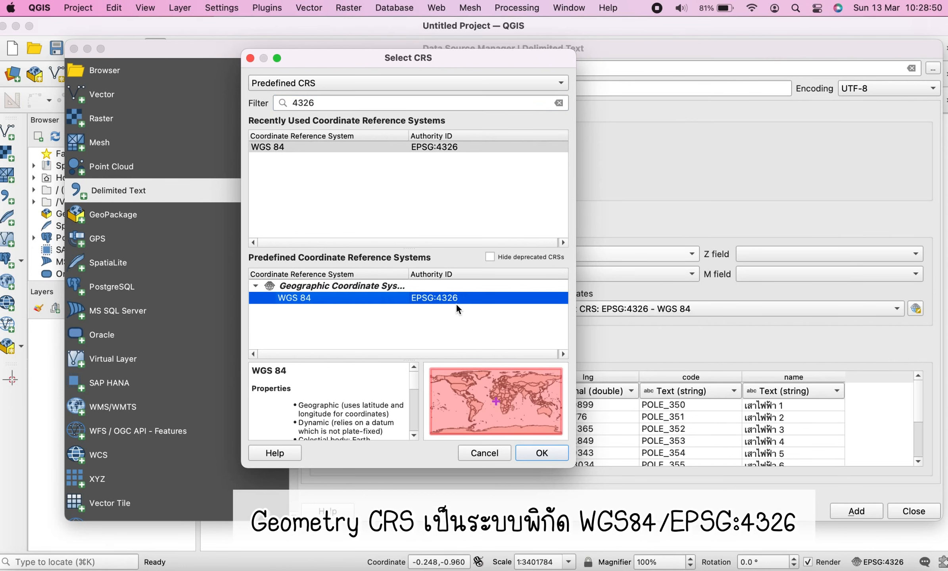
click(544, 453)
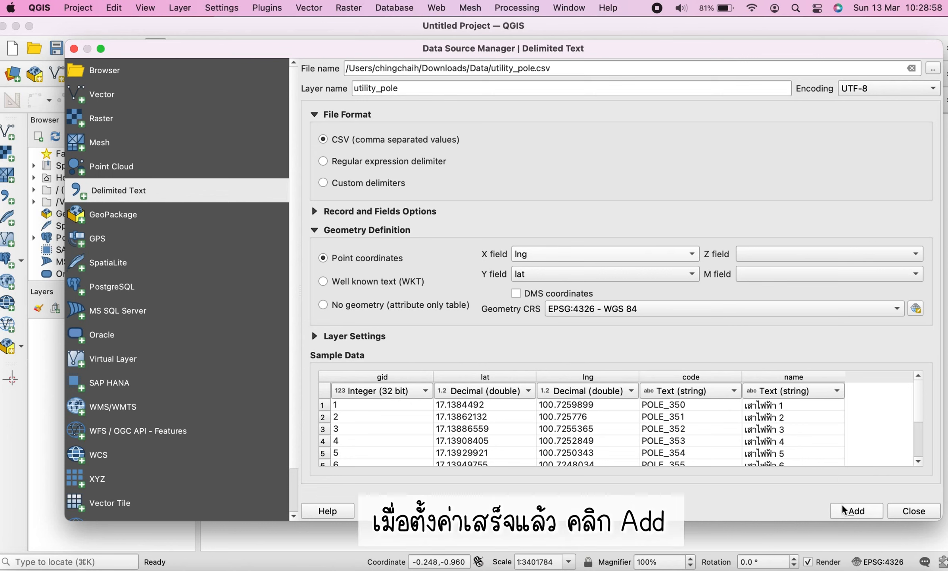
- Add the utility_pole point layer to the map and close the Data Source Manager
drag(919, 389, 916, 343)
click(855, 510)
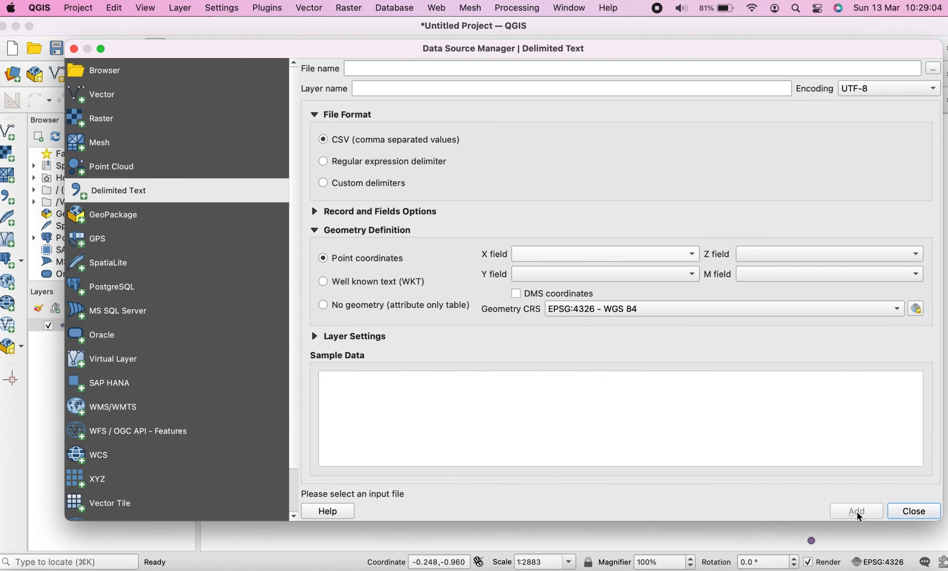
click(913, 512)
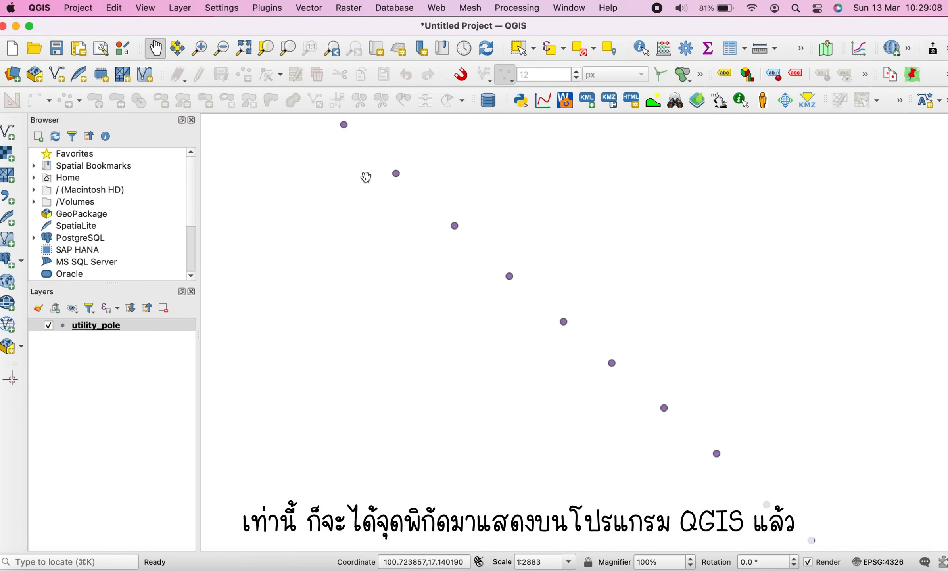
- In the utility_pole layer's symbology, choose the diamond red marker and set its size to 5 millimetres
double_click(110, 326)
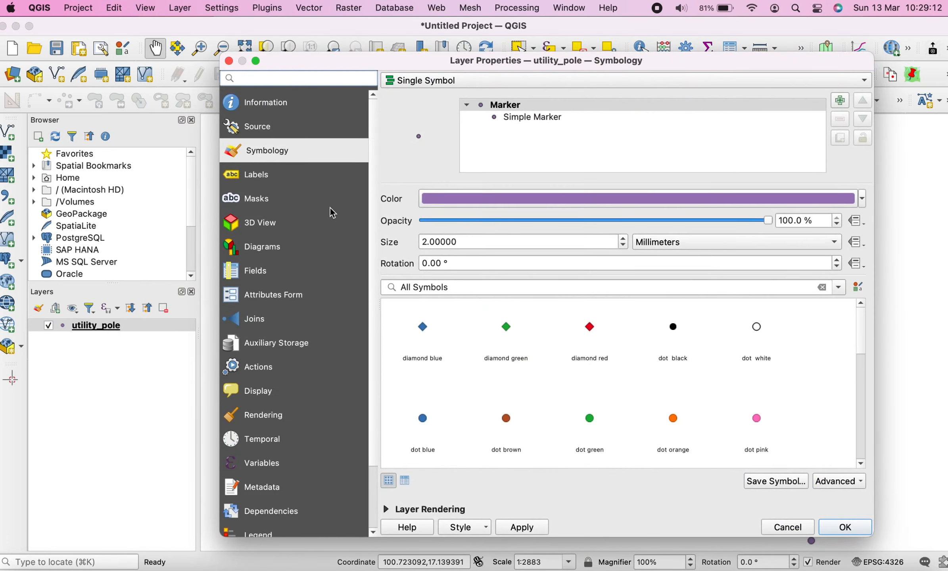
click(595, 337)
drag(444, 250, 369, 246)
text(5)
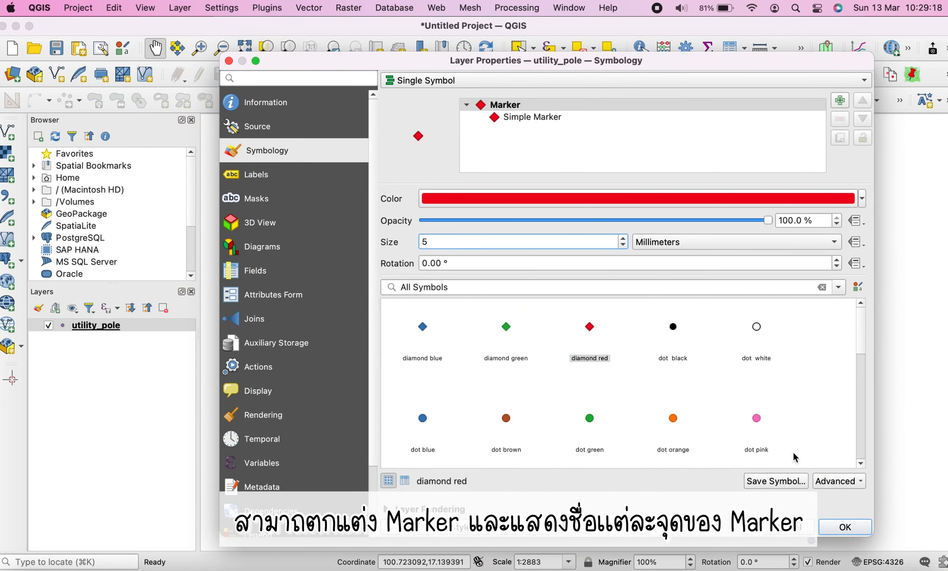
- Enable single labels for the utility_pole layer, using the code field as the label value
click(277, 180)
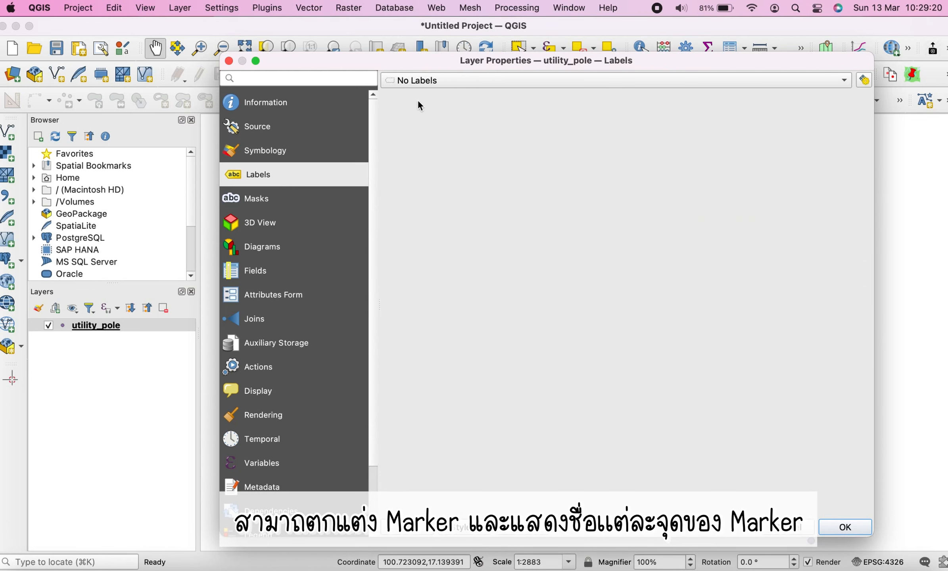
click(415, 77)
click(426, 96)
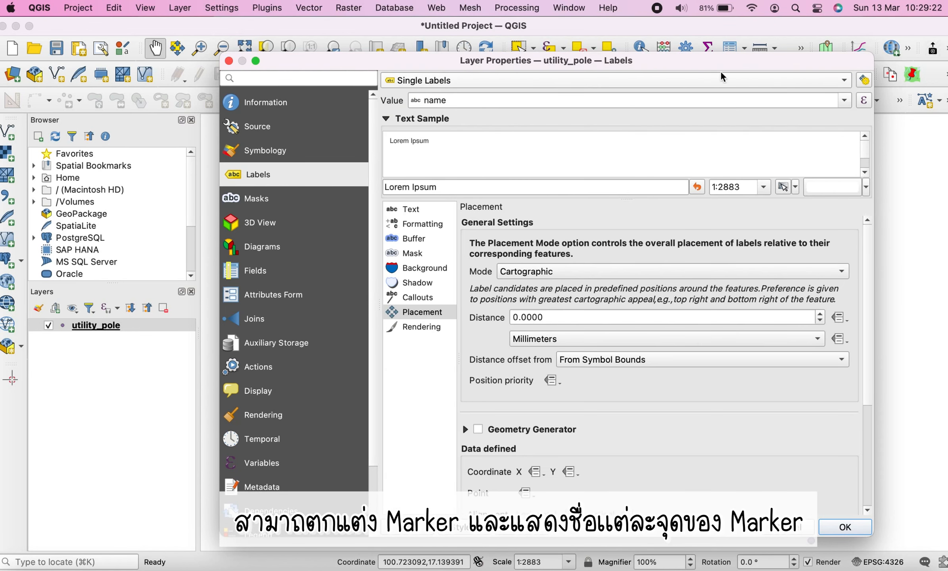
click(843, 100)
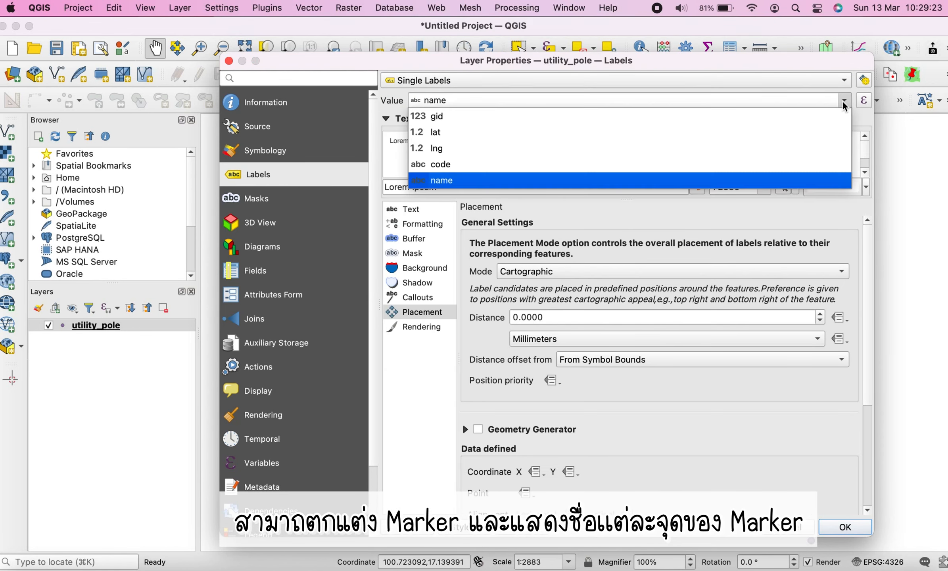
click(440, 165)
- Draw a text buffer of 1 millimetre around the labels and accept the layer properties
click(431, 239)
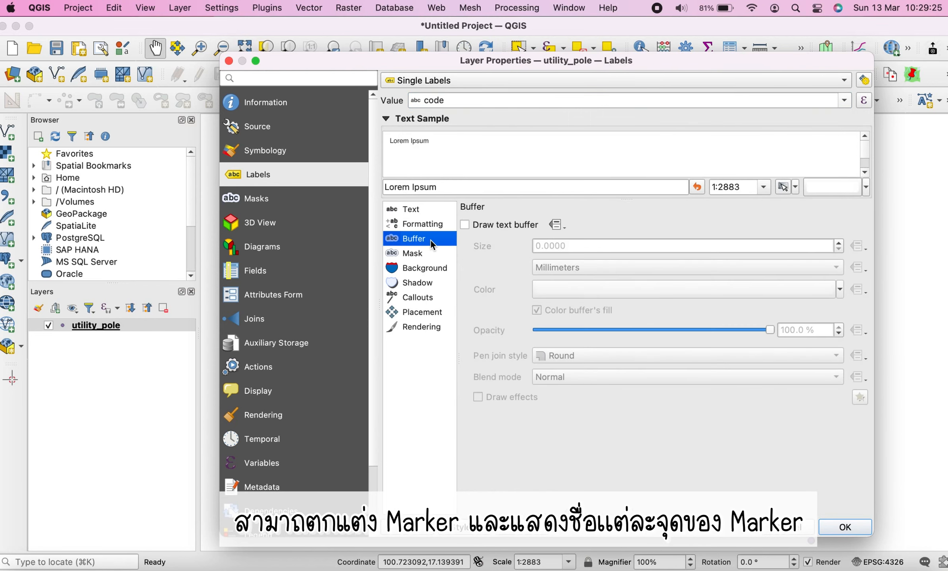
click(492, 229)
drag(571, 245, 478, 245)
text(1)
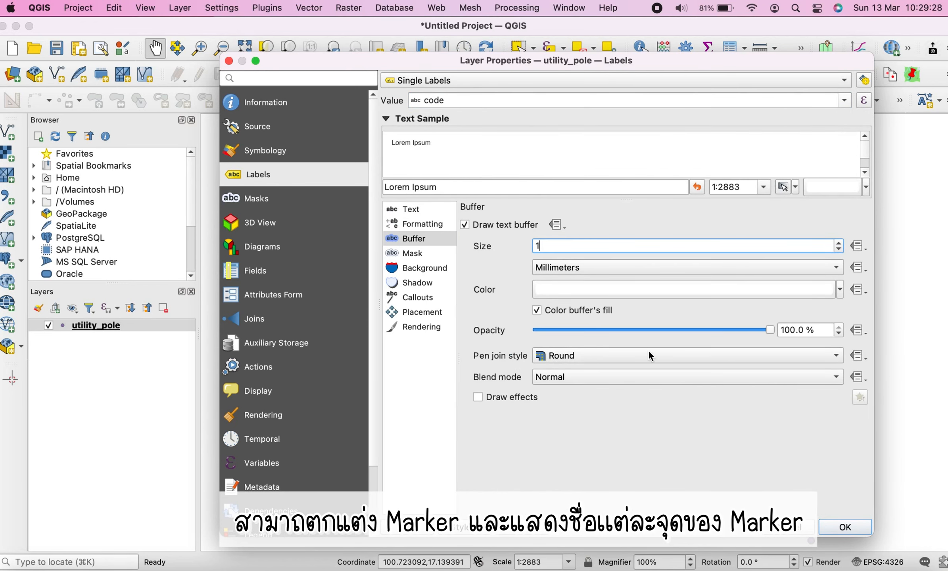
click(845, 527)
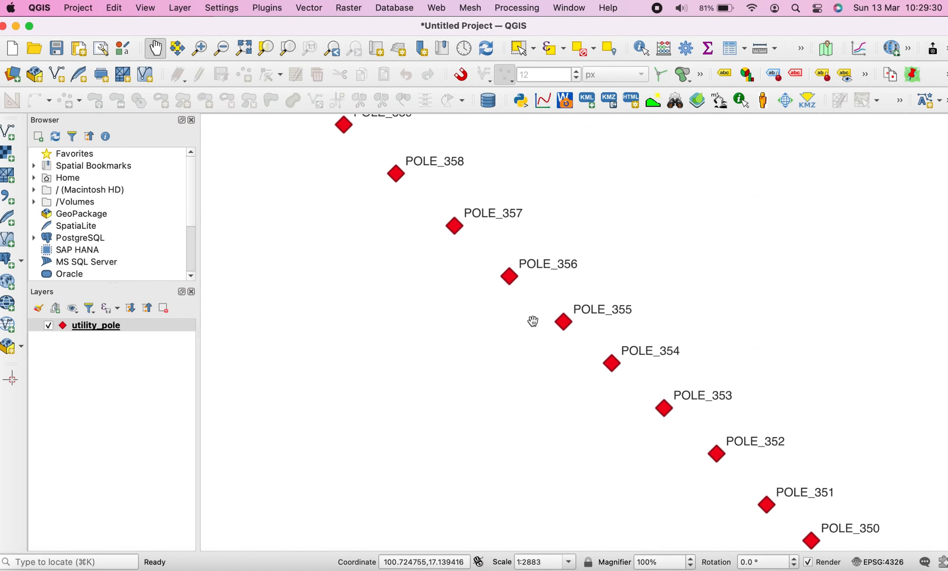
- Open the Processing Toolbox and narrow its panel so that all the utility poles fit in the map
scroll(487, 349, down, 2)
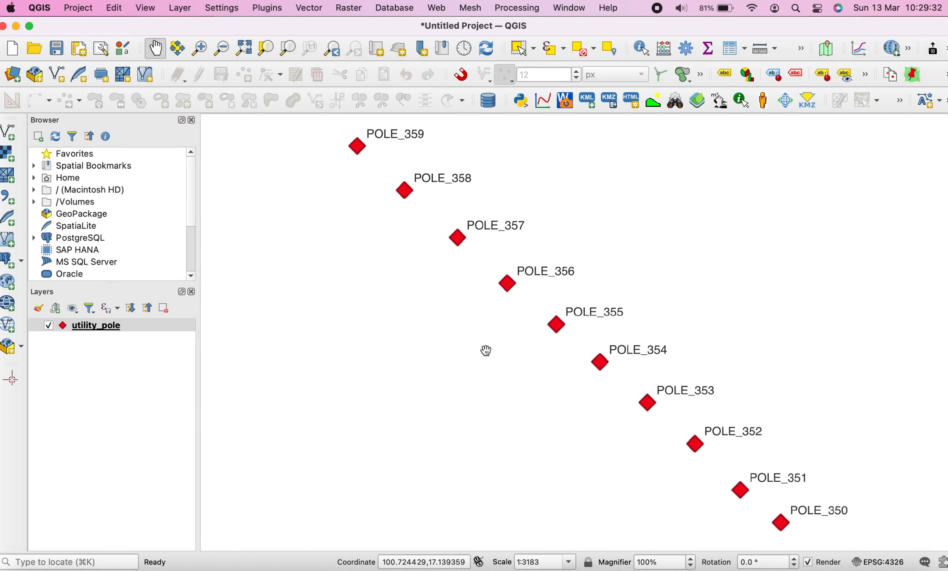
scroll(487, 351, down, 2)
drag(558, 377, 539, 376)
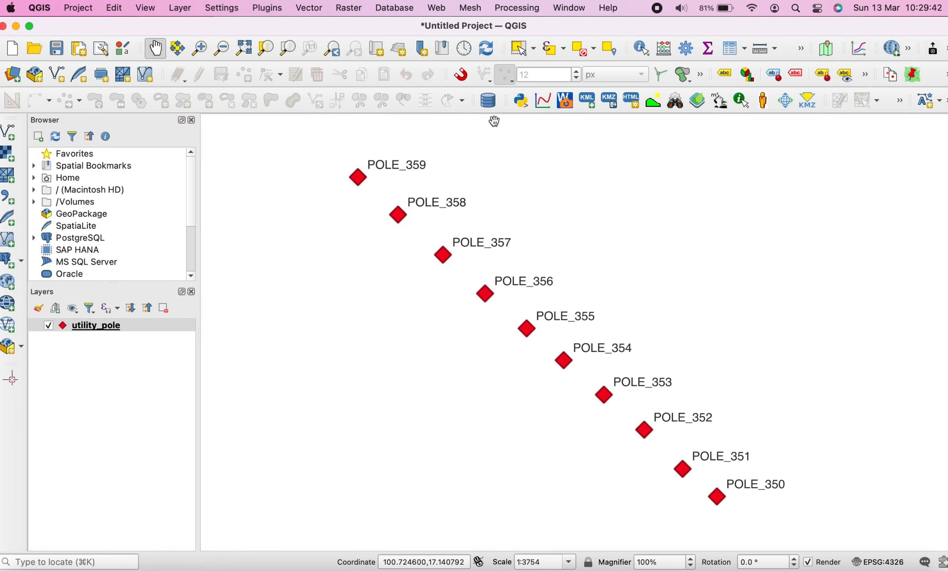
click(519, 12)
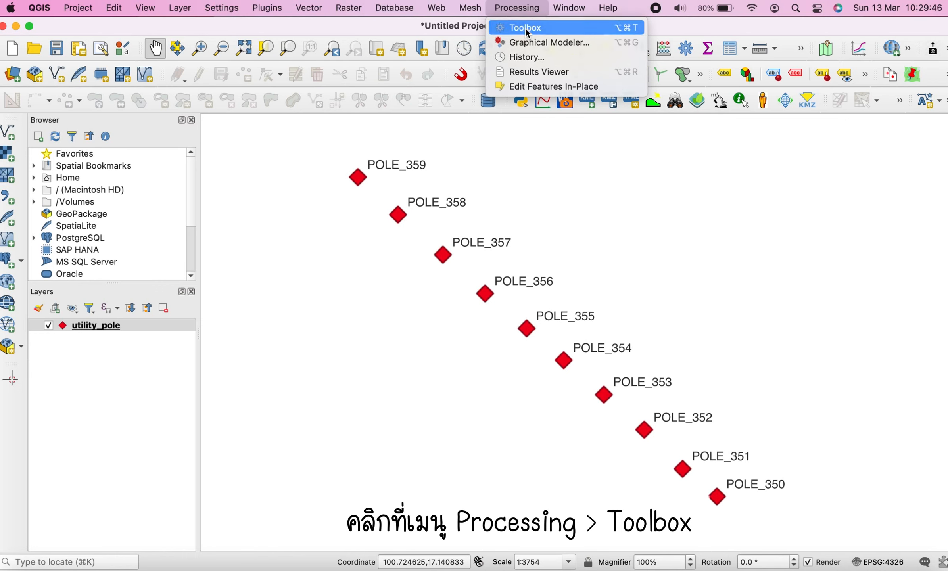
click(525, 28)
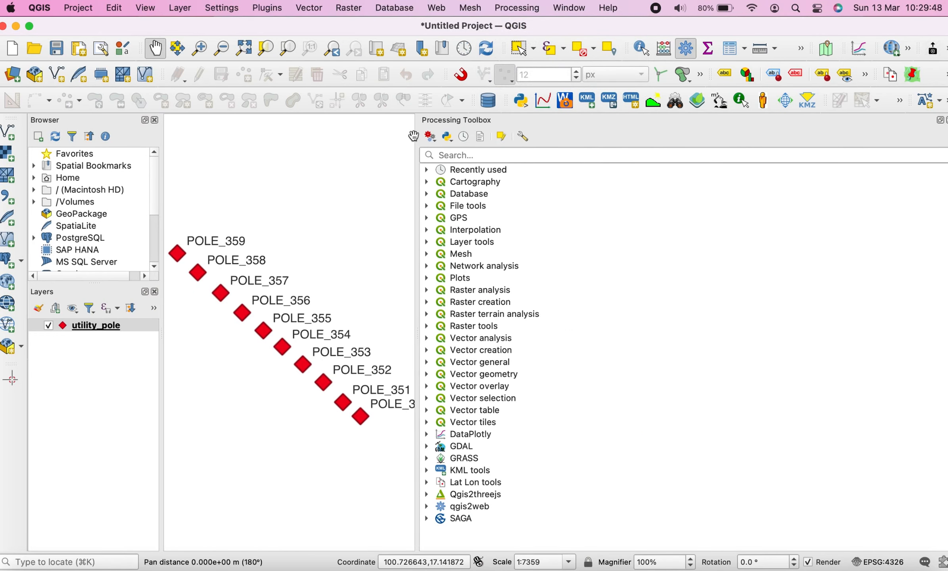
drag(415, 136, 780, 155)
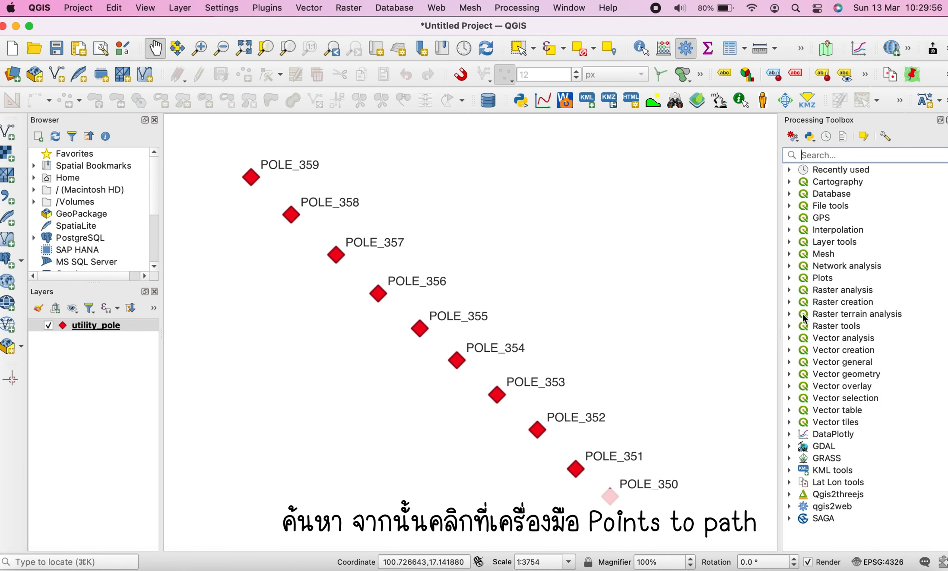
- Search the Processing Toolbox for "line" and open the Points to path tool under Vector creation
text(line)
click(873, 302)
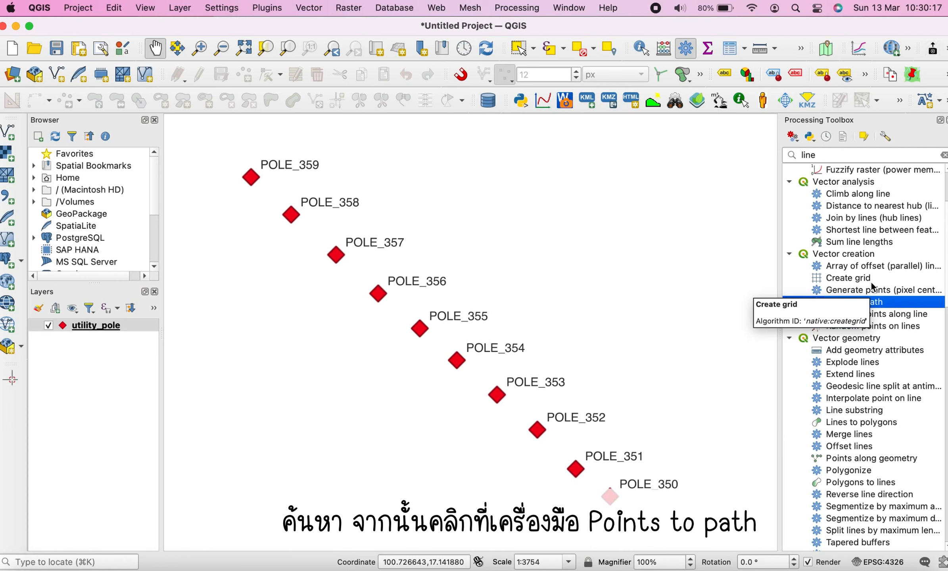
click(851, 255)
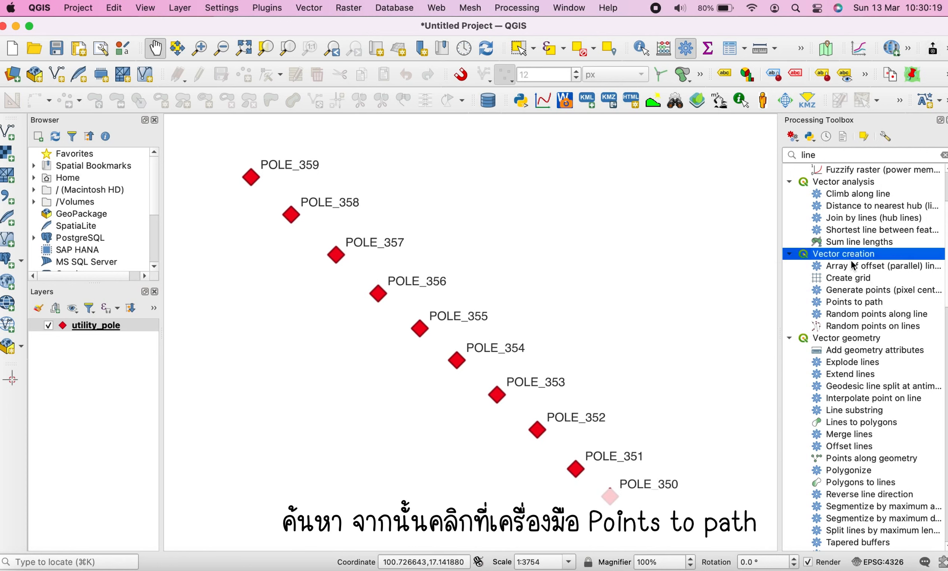
click(851, 302)
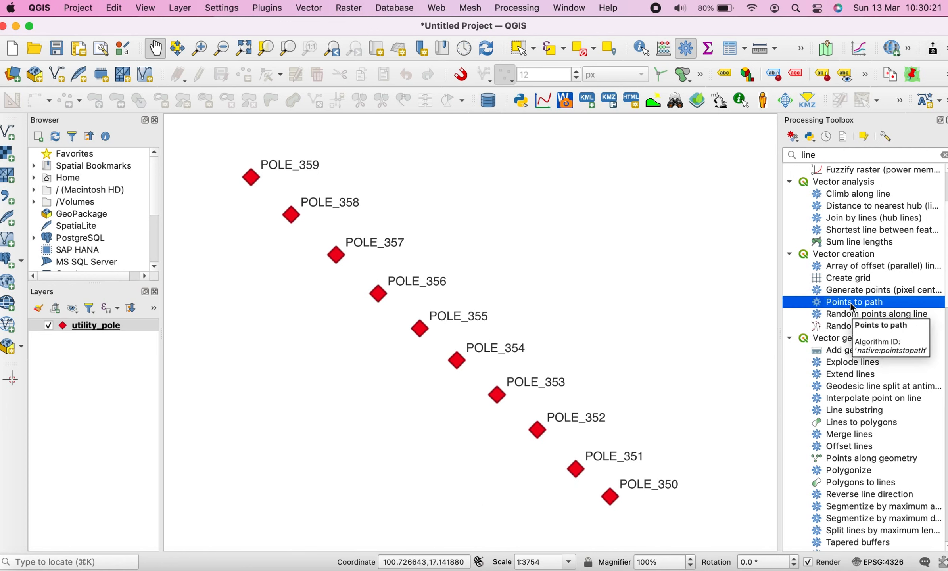
double_click(850, 303)
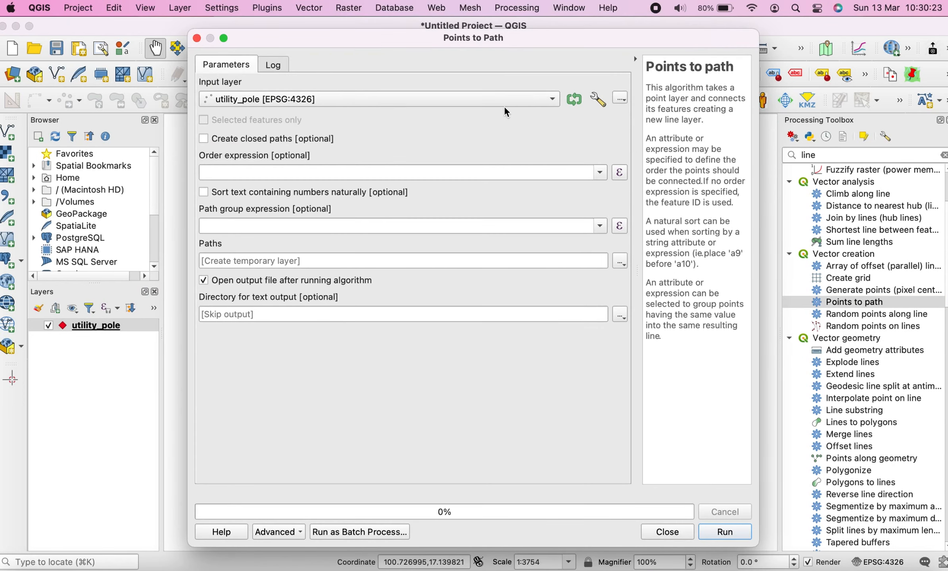
- Use utility_pole [EPSG:4326] as the input layer and set the order expression to gid
drag(408, 31, 561, 31)
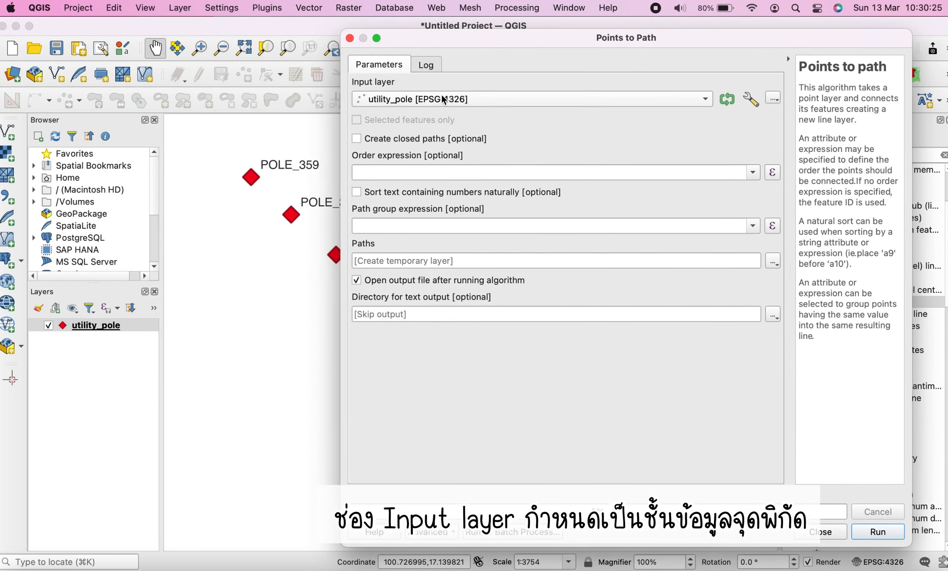
click(456, 99)
click(425, 101)
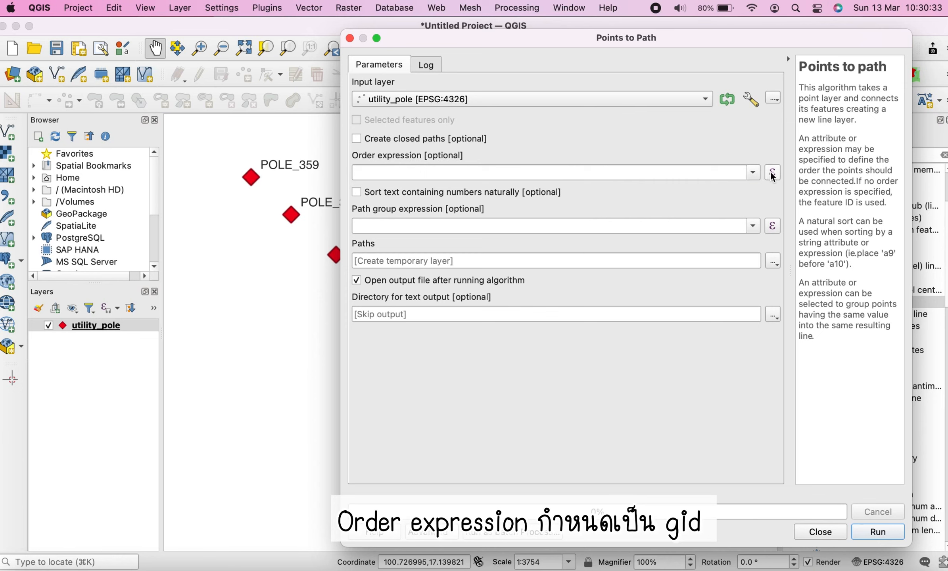
click(753, 173)
click(387, 201)
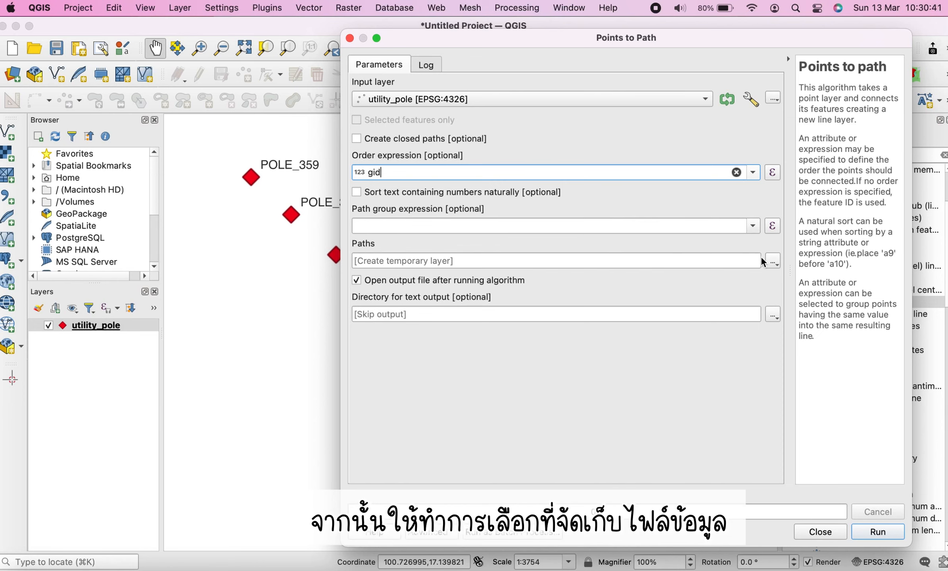
- Set the paths output to the shapefile point2line in the Data folder, run the algorithm and close the tool
click(773, 261)
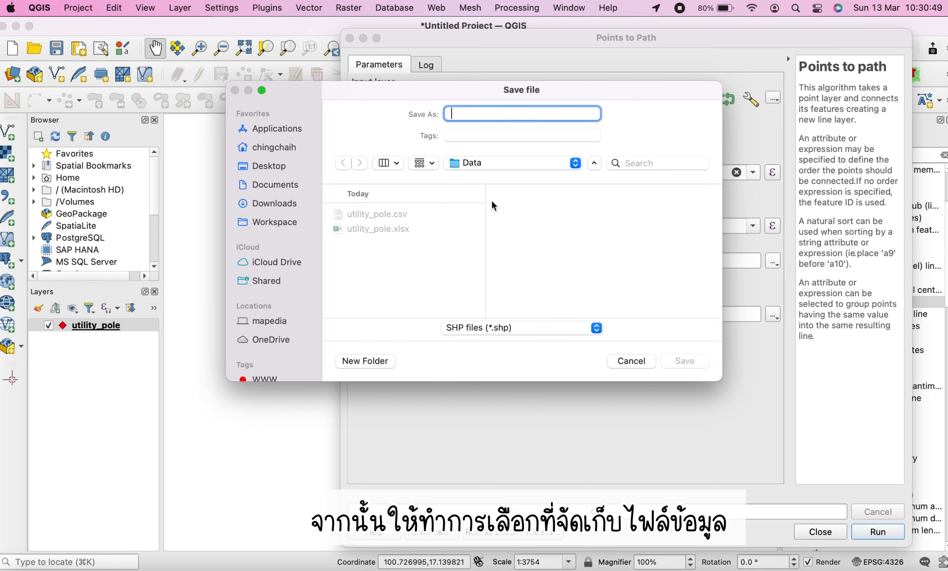
text(point)
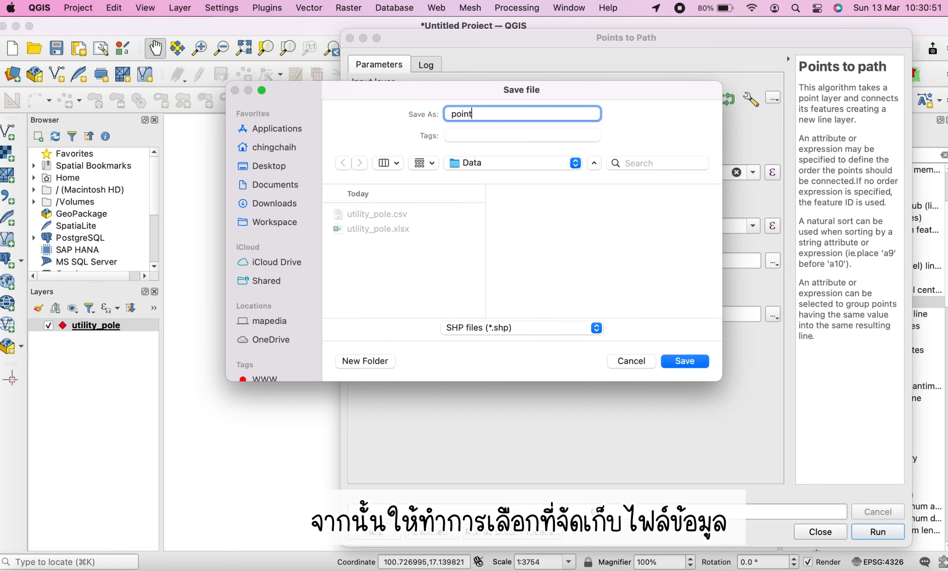
text(2line)
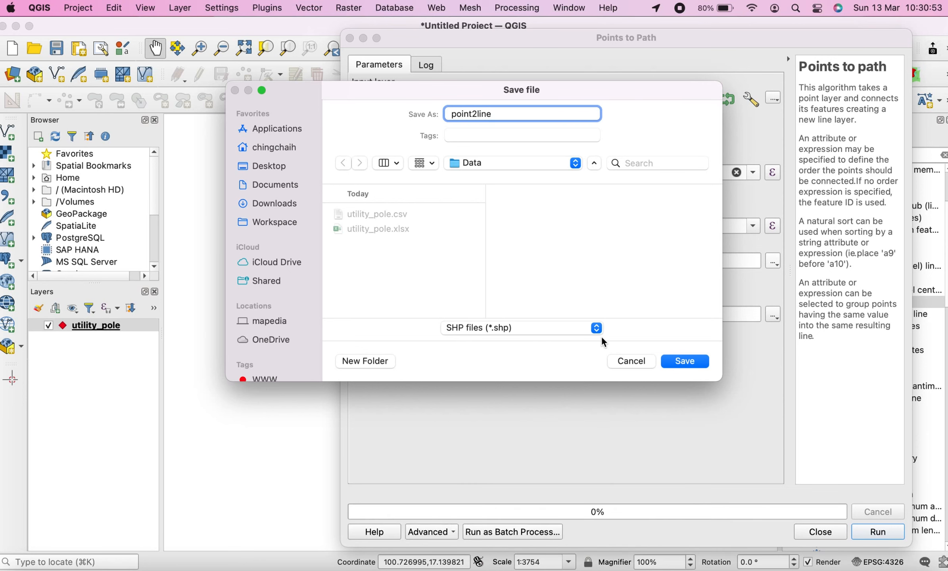
click(700, 365)
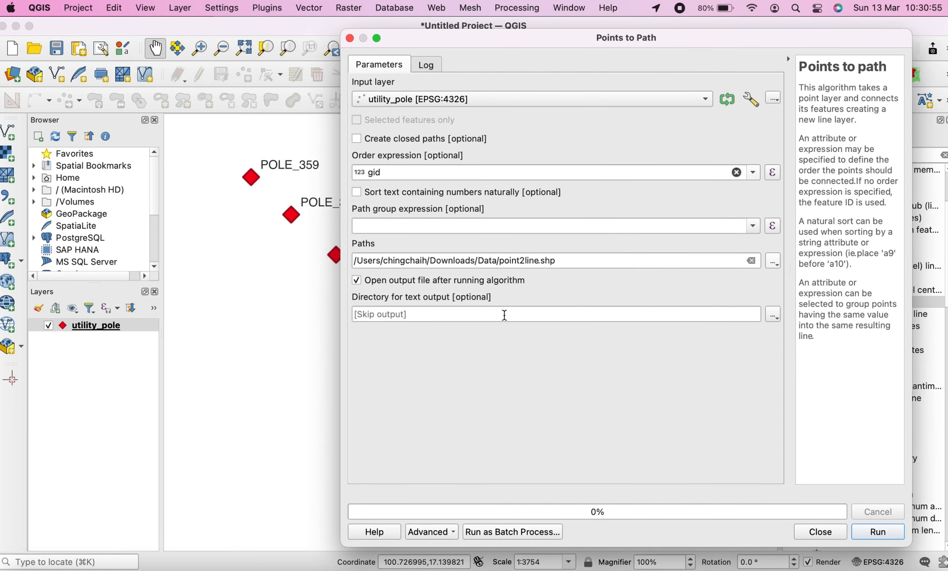
click(883, 533)
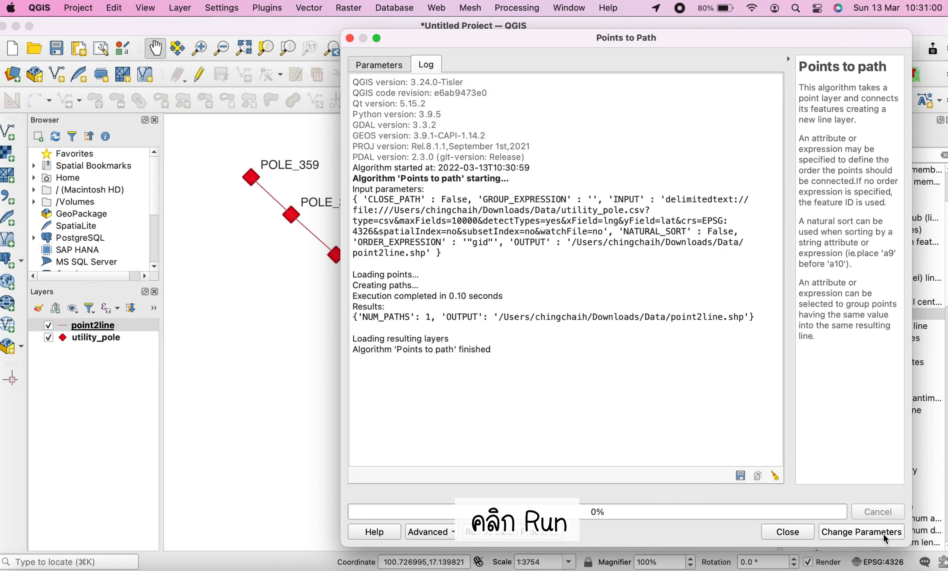
click(787, 531)
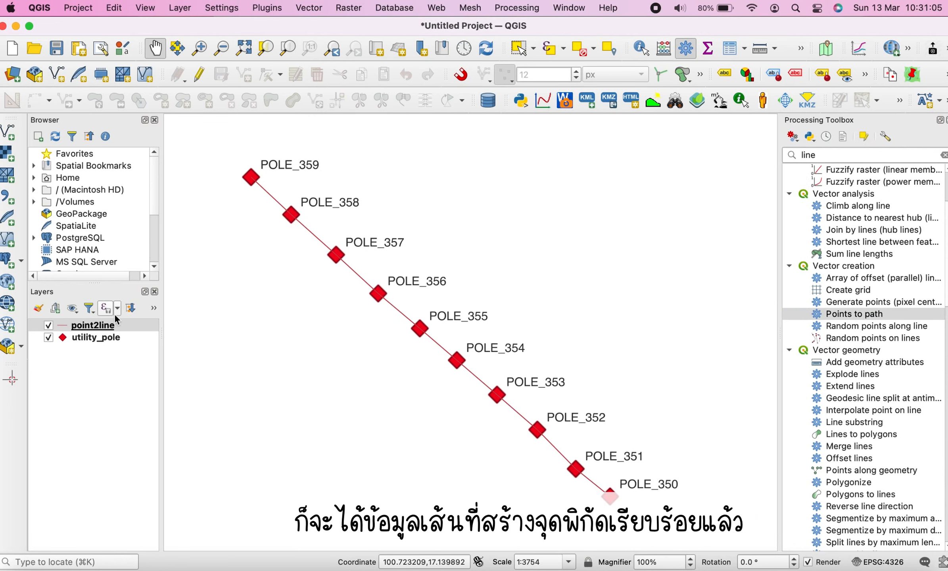
- Style the point2line layer with the simple purple line symbol and apply the layer properties
double_click(103, 327)
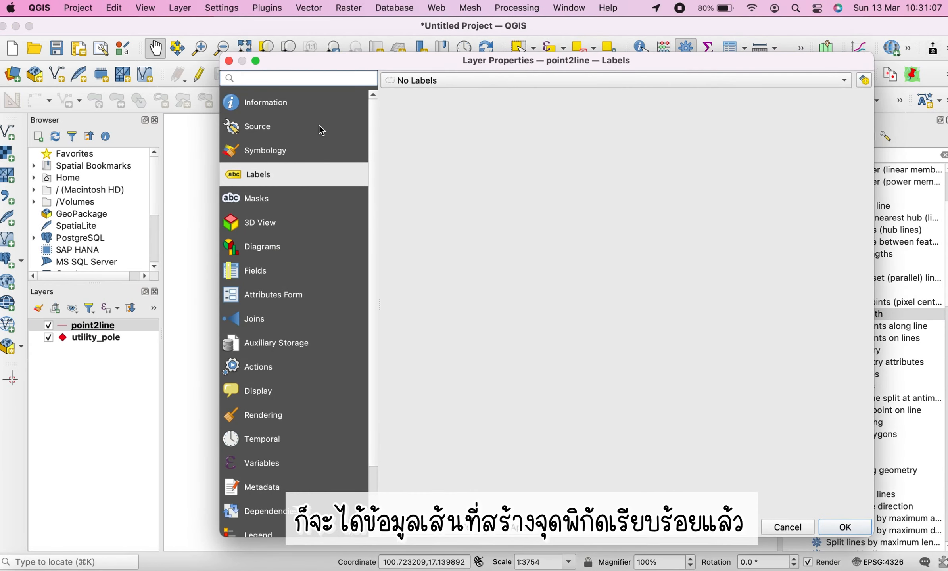
click(289, 147)
scroll(677, 351, down, 6)
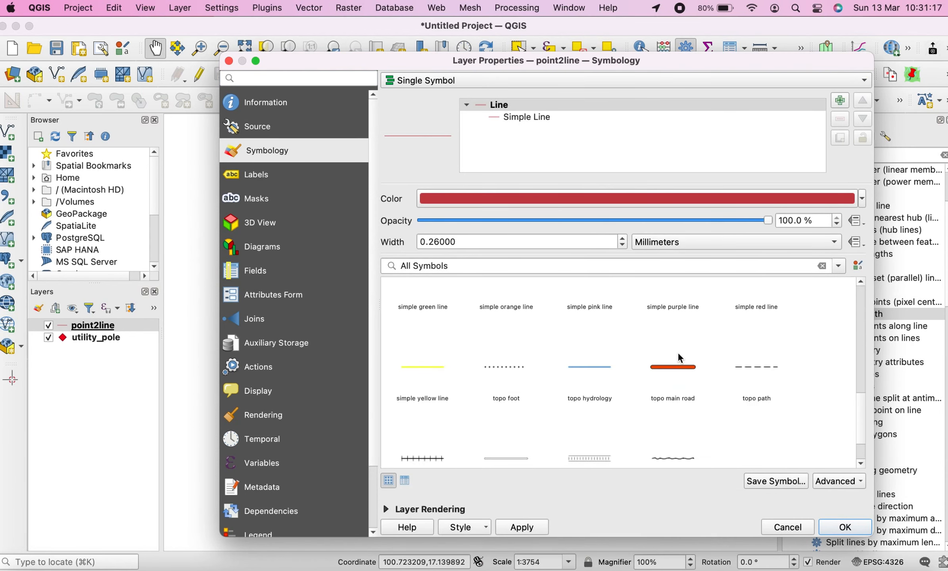
scroll(679, 355, up, 1)
click(686, 353)
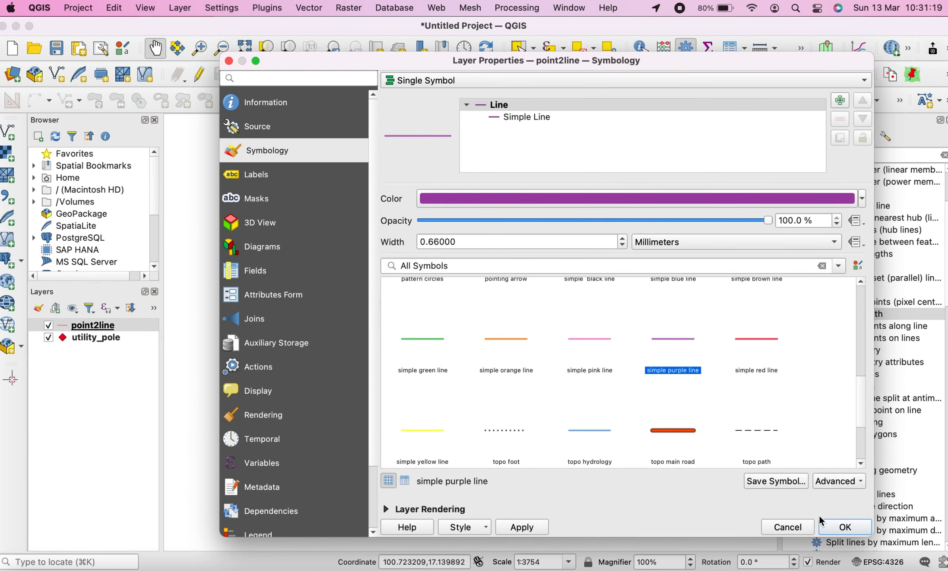
click(844, 527)
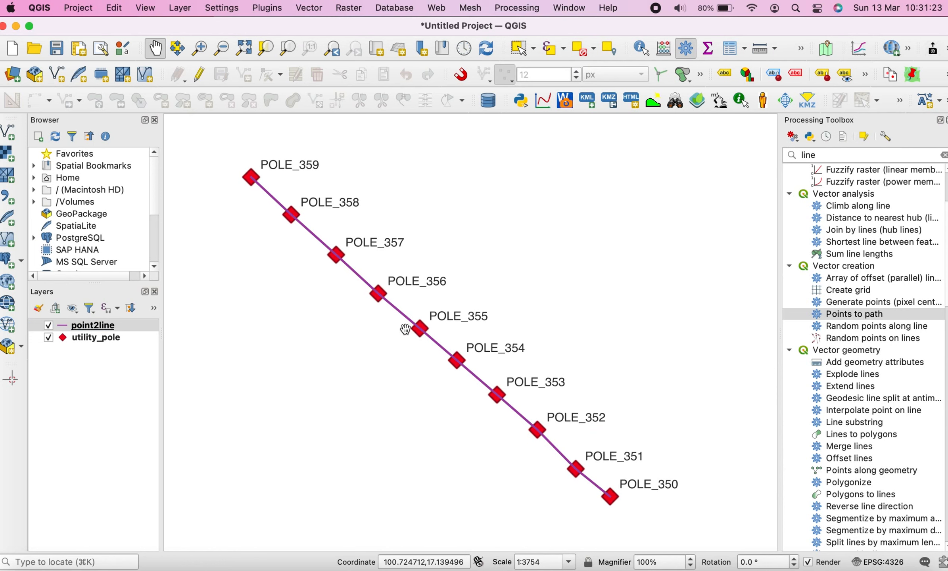
- Add the Google Hybrid basemap from QuickMapServices beneath the pole and line layers
click(438, 9)
mouse_move(482, 57)
mouse_move(611, 145)
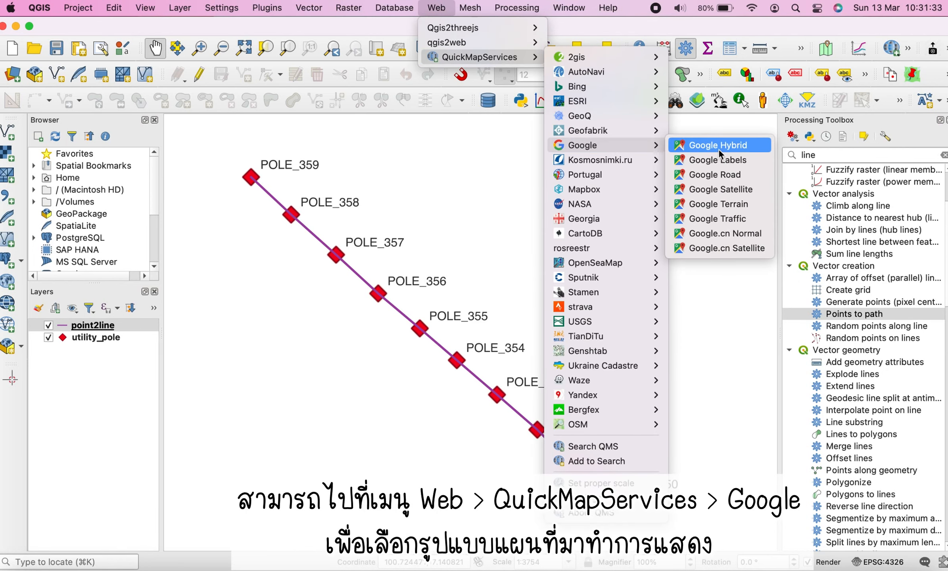
click(717, 147)
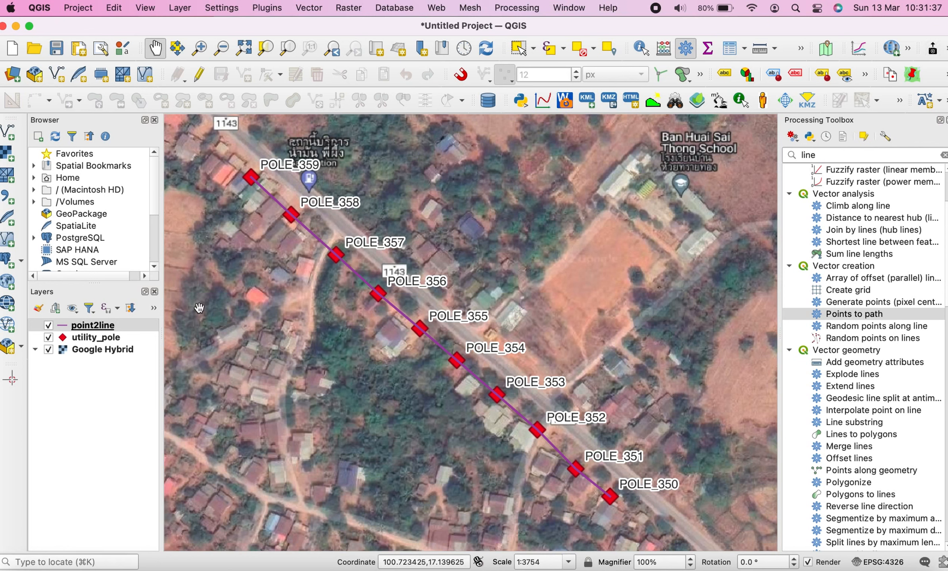
- Move the utility_pole layer above point2line in the layer order
drag(64, 340, 87, 325)
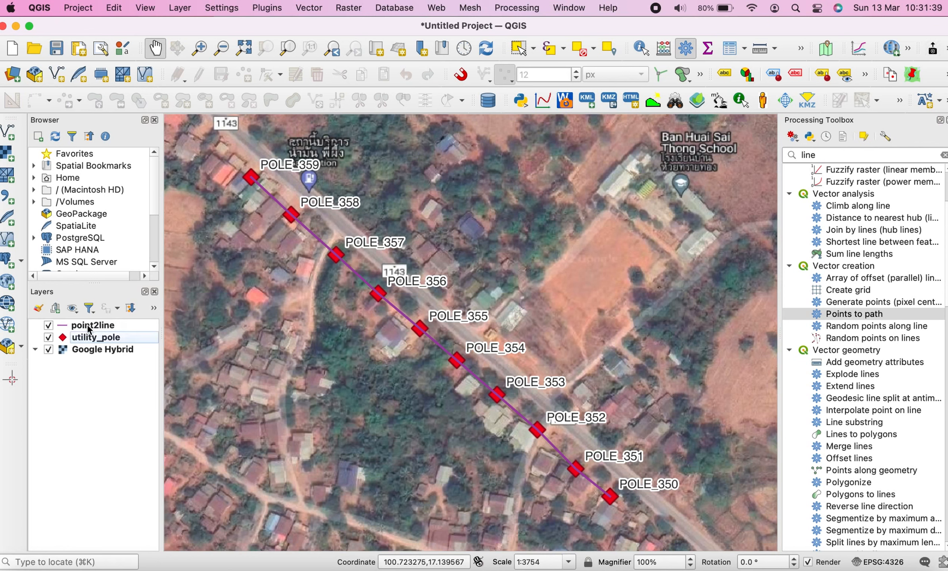
click(99, 340)
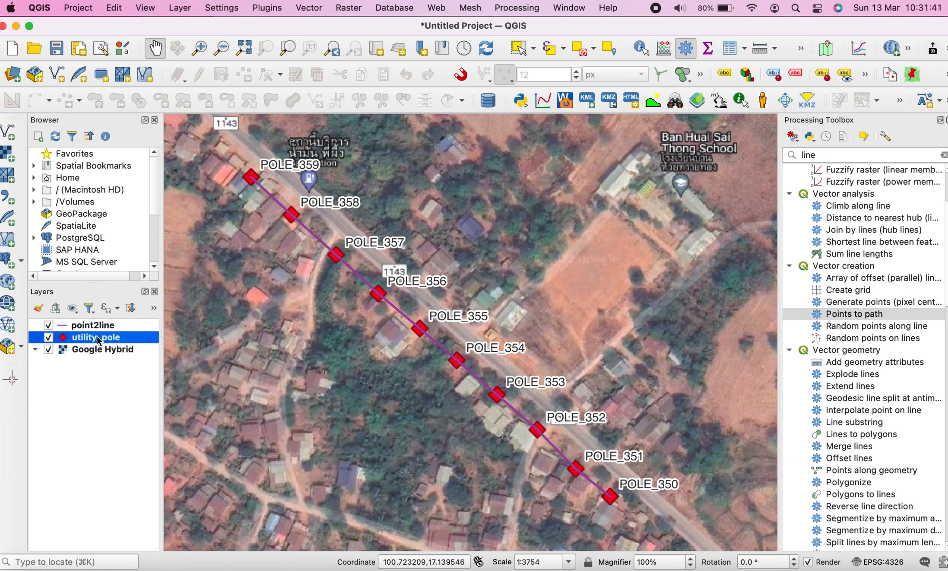
drag(99, 340, 104, 325)
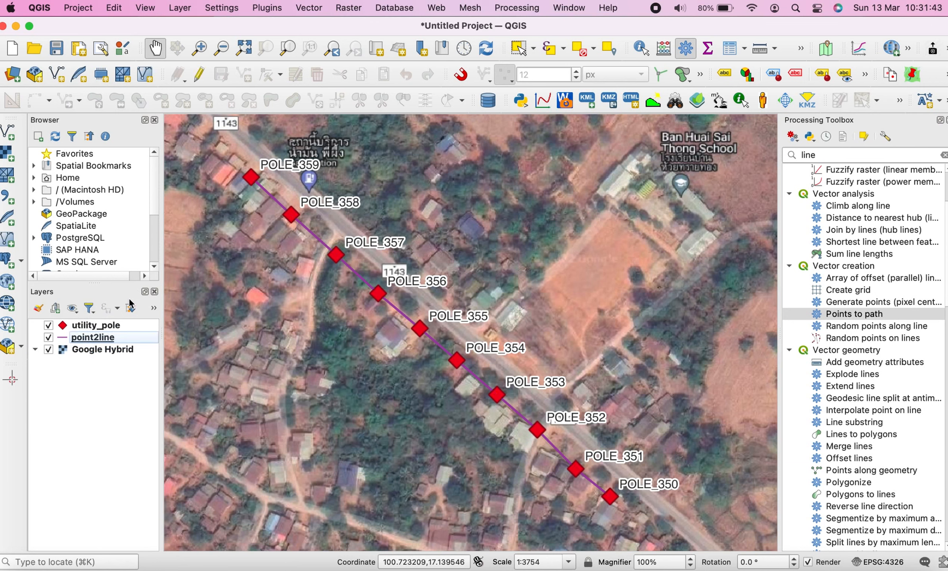